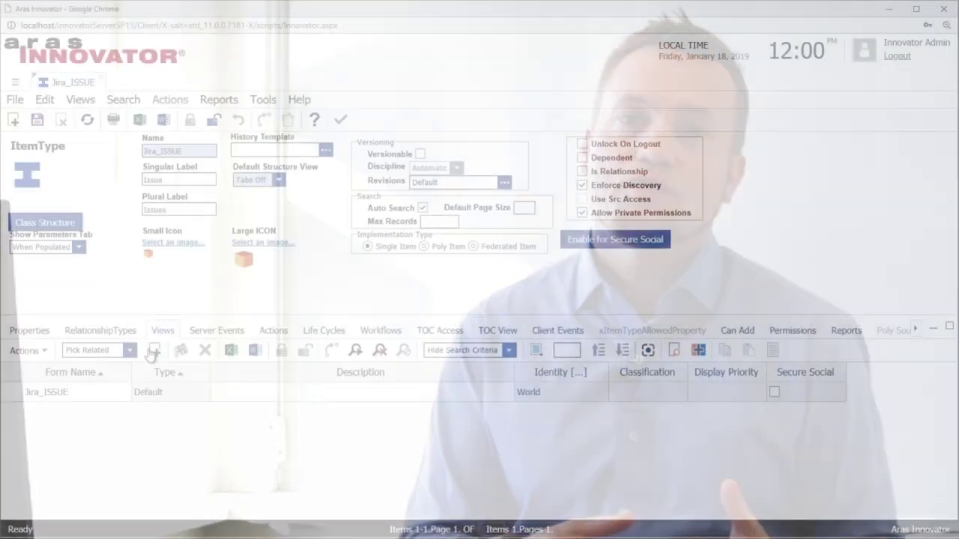
- Cancel the form search without adding a view and leave the Test issue details
left_click(154, 350)
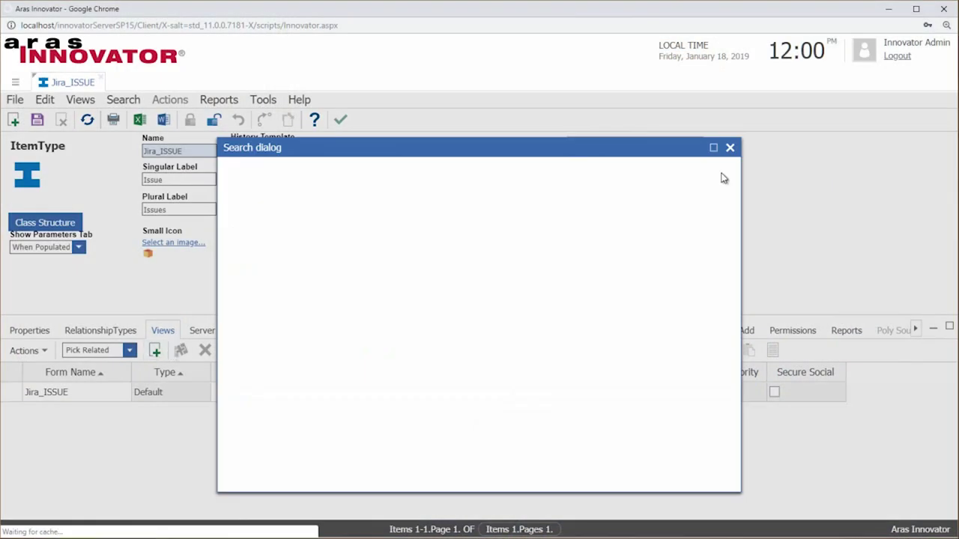
left_click(729, 149)
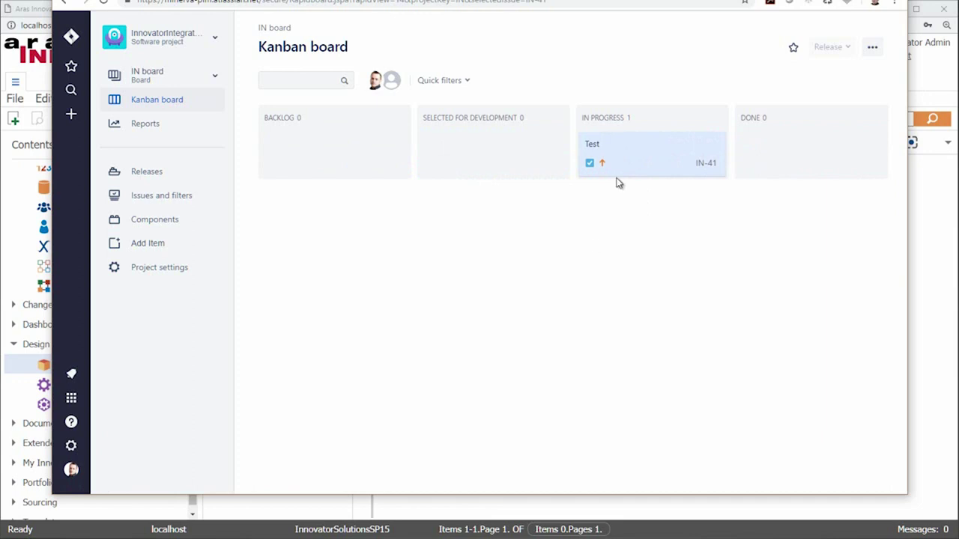
left_click(604, 148)
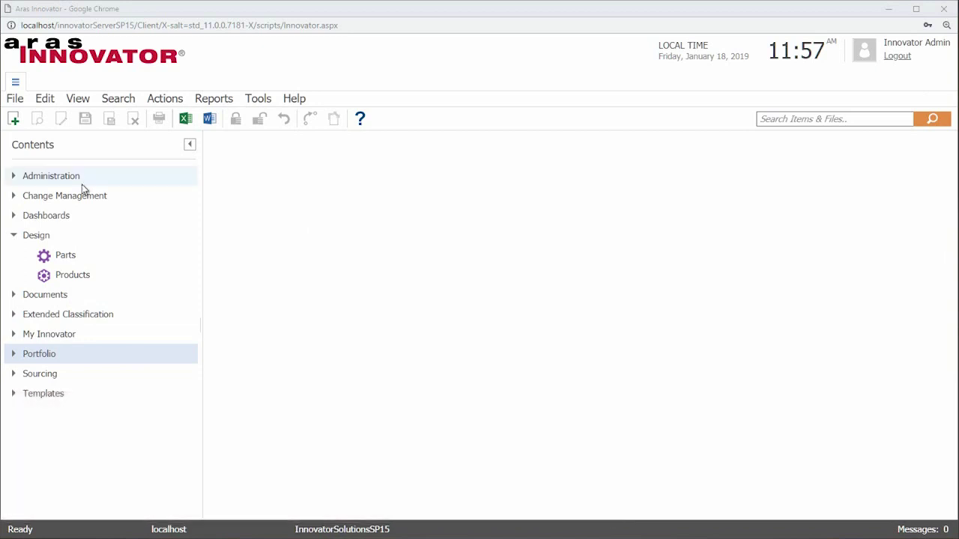
- Open the ItemTypes list under Administration and start a new ItemType
left_click(13, 176)
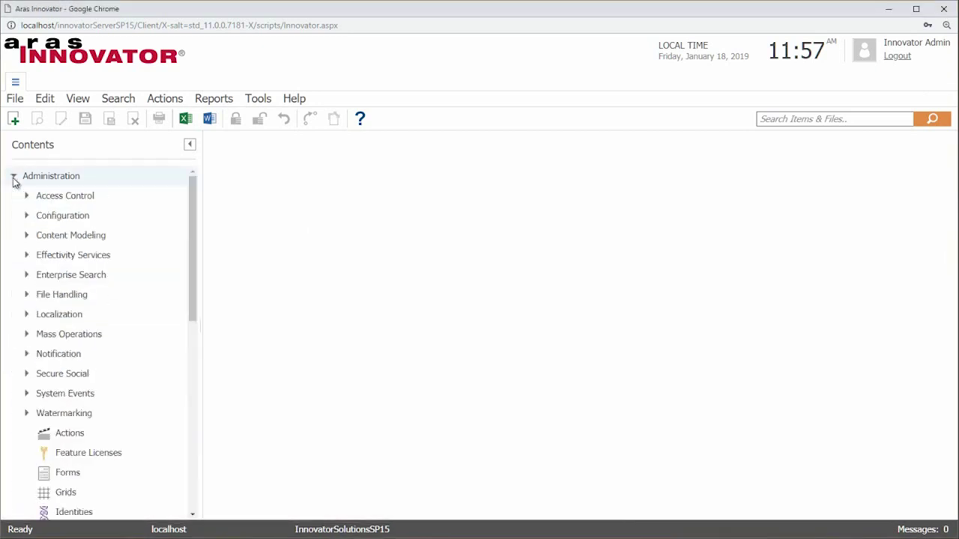
scroll(92, 445, "down", 3)
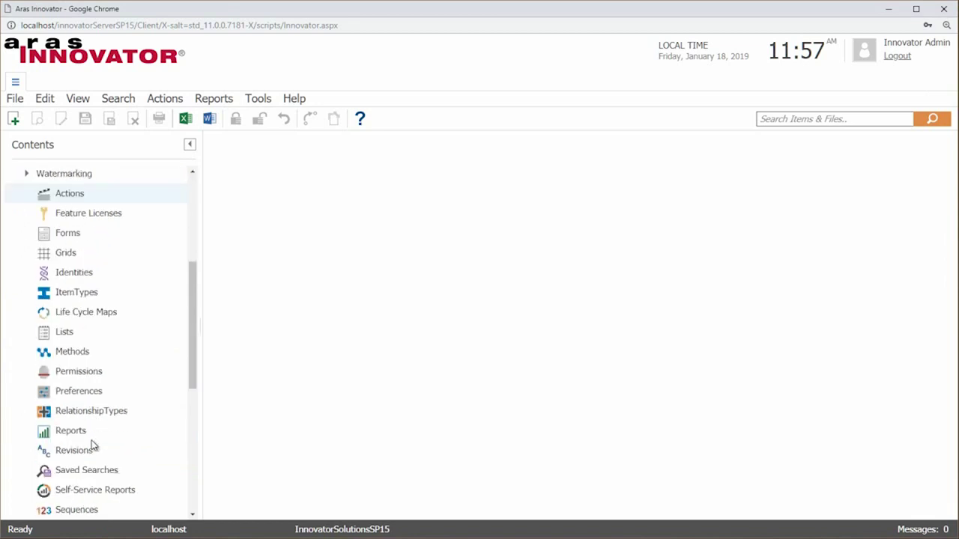
left_click(69, 302)
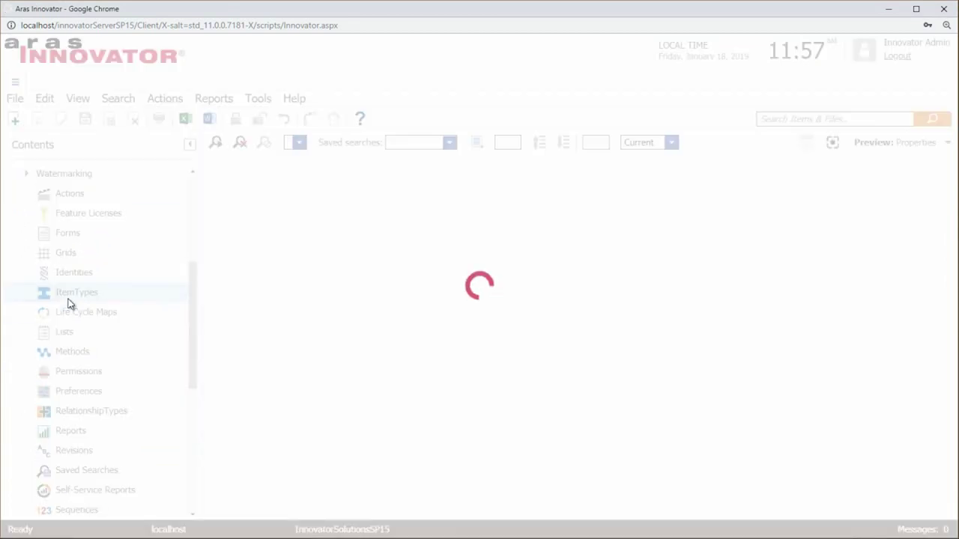
right_click(77, 298)
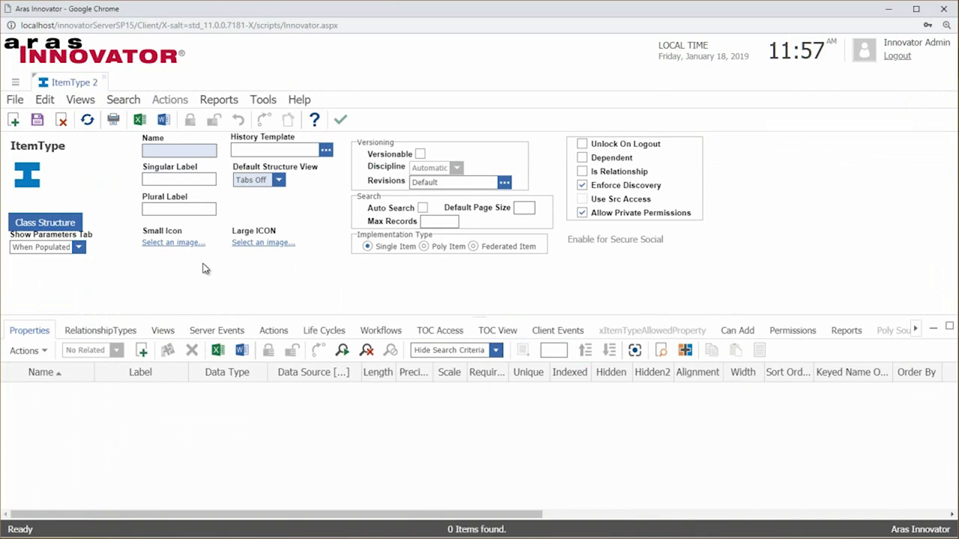
- Name it Jira_ISSUE with singular label Issue and plural label Issues, then save
left_click(164, 153)
key("Down")
key("Down")
key("Return")
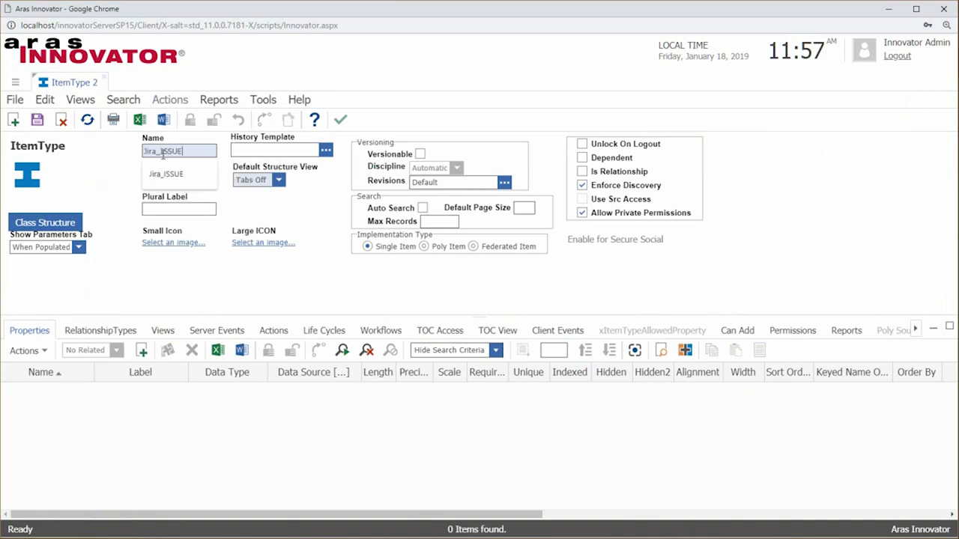
left_click(187, 180)
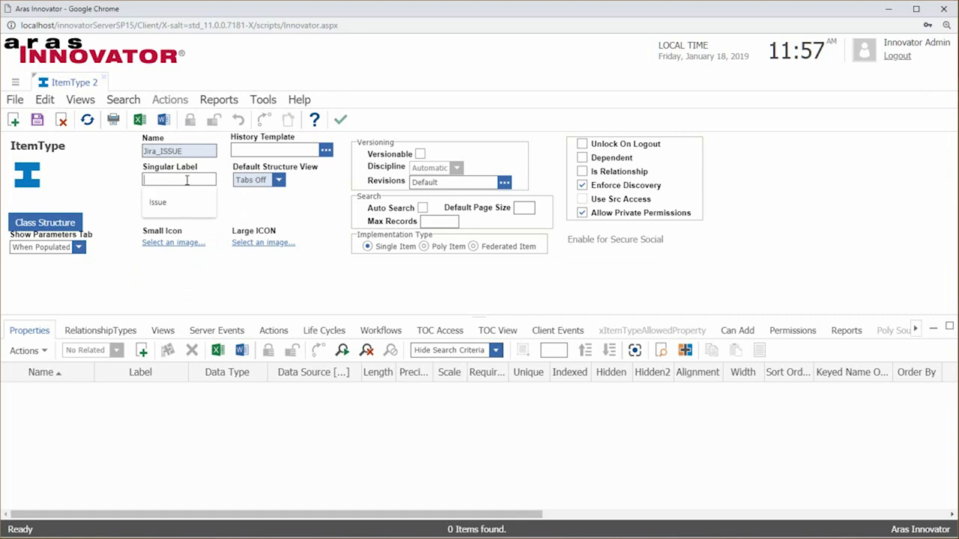
type("I")
key("Down")
key("Return")
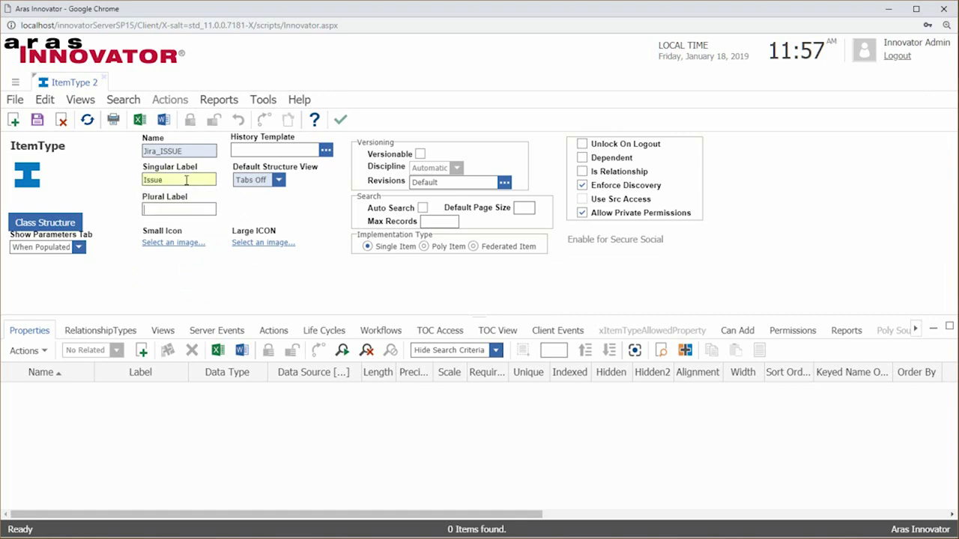
type("Is")
key("Down")
key("Return")
left_click(36, 119)
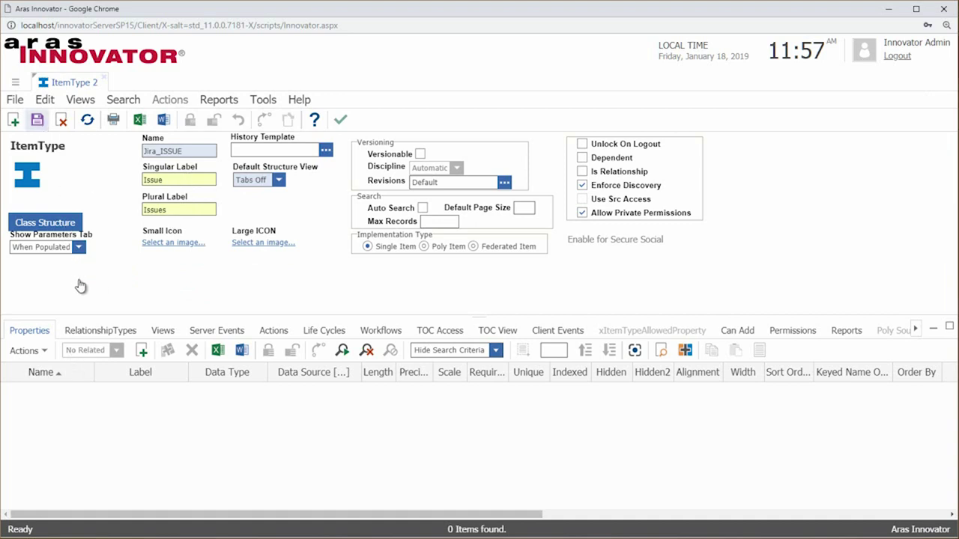
- Add a String property jiraid labelled ID
left_click(141, 352)
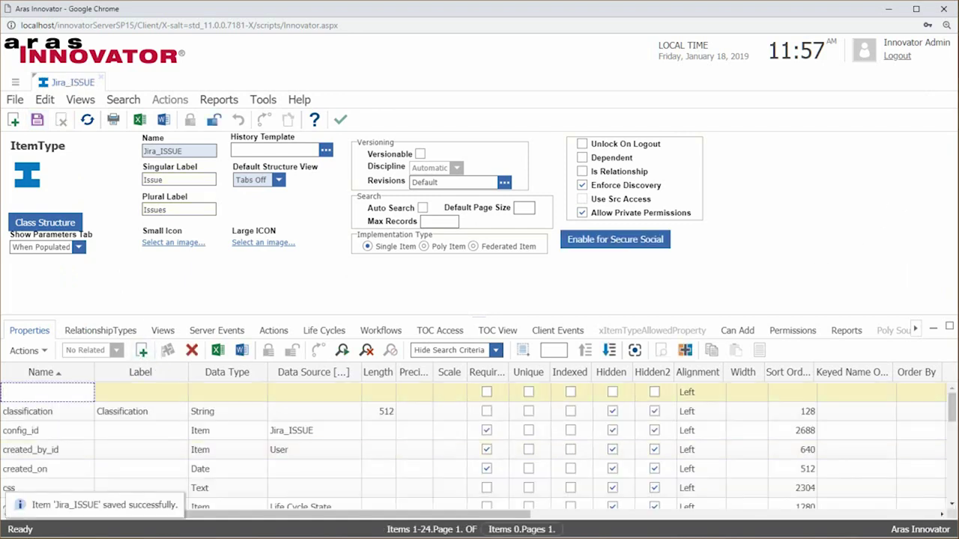
left_click(54, 392)
type("jiraid")
left_click(113, 390)
type("jiraid")
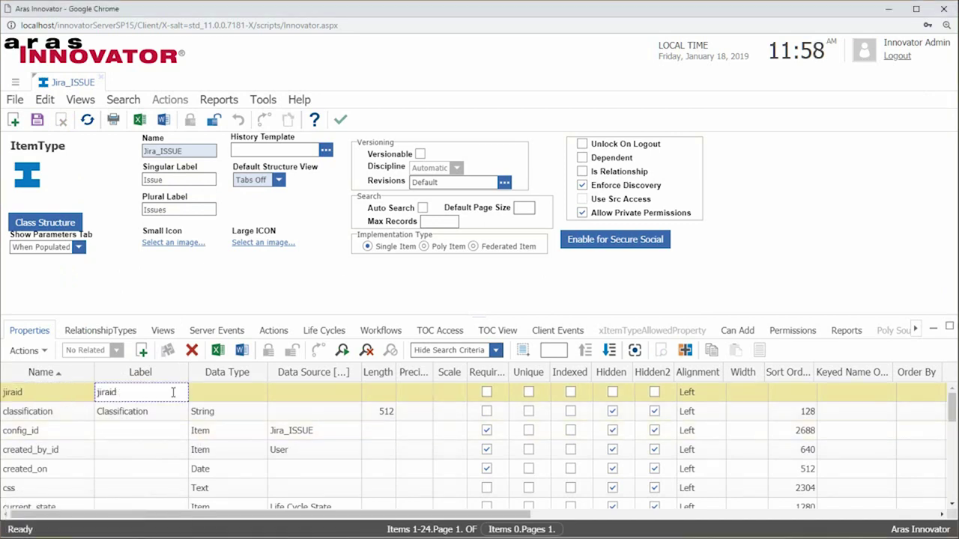
double_click(115, 390)
type("ID")
key("Tab")
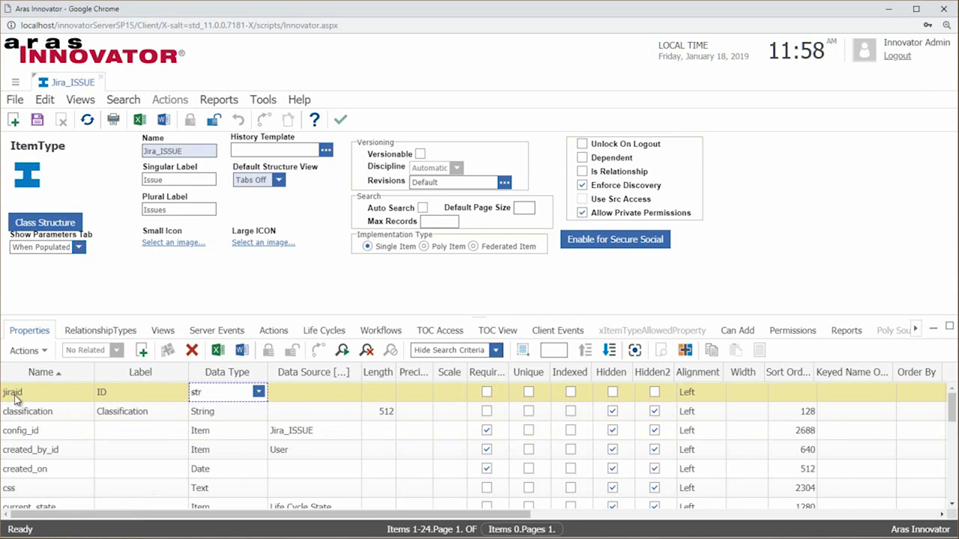
type("string")
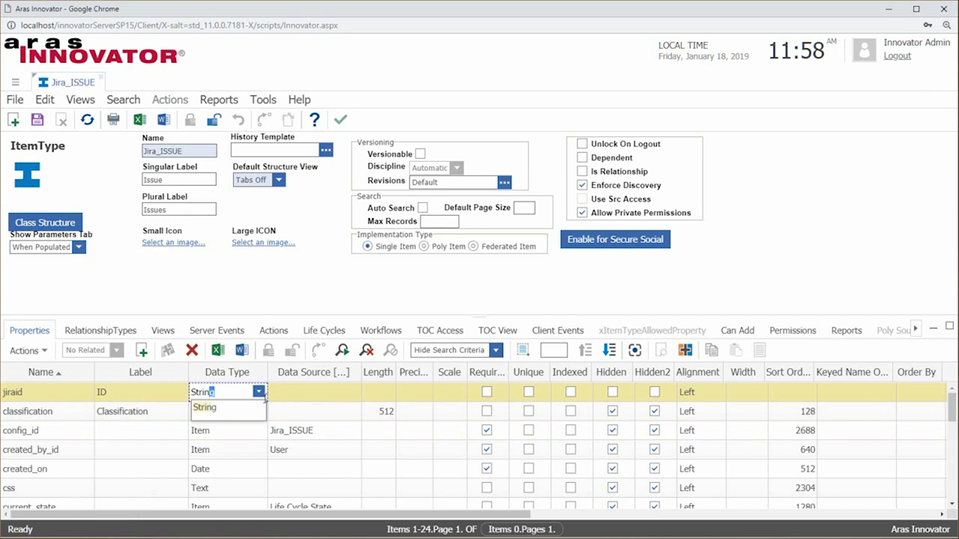
key("Return")
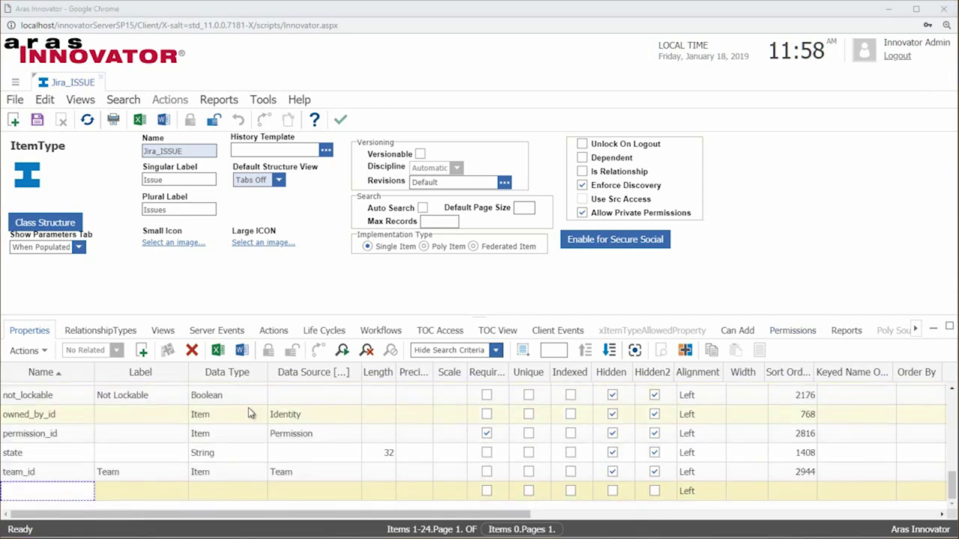
- Add jiraurl labelled URL, String of length 150, marked Hidden and Hidden2
type("jiraurl")
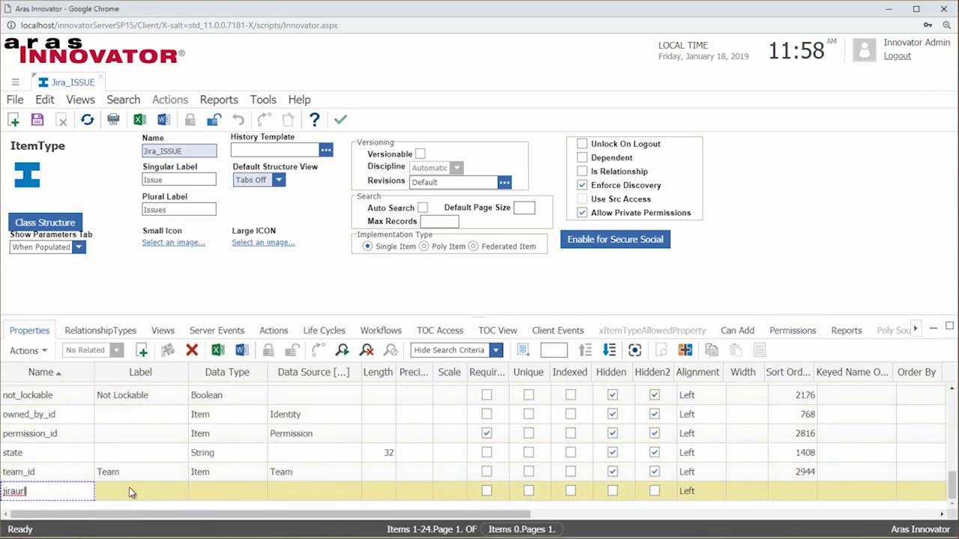
left_click(129, 491)
type("URL")
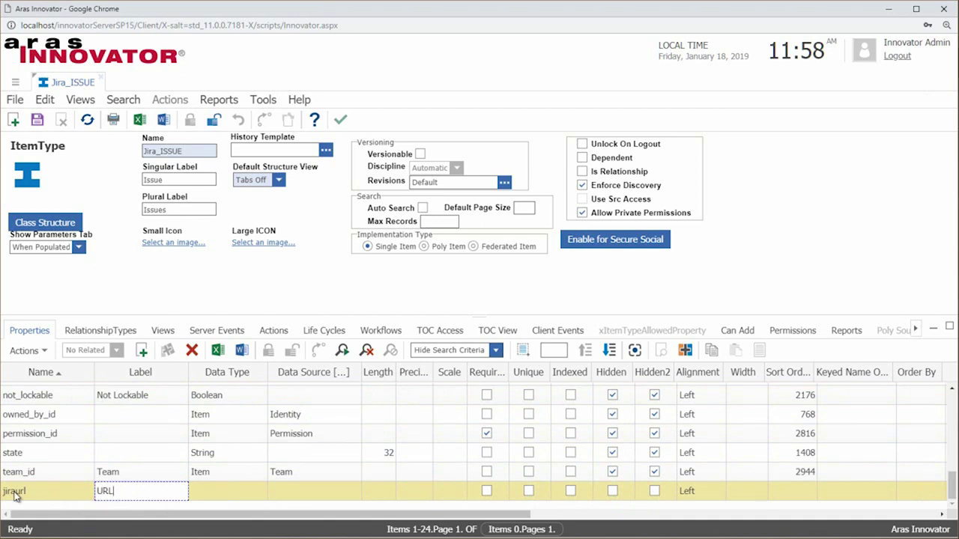
key("Tab")
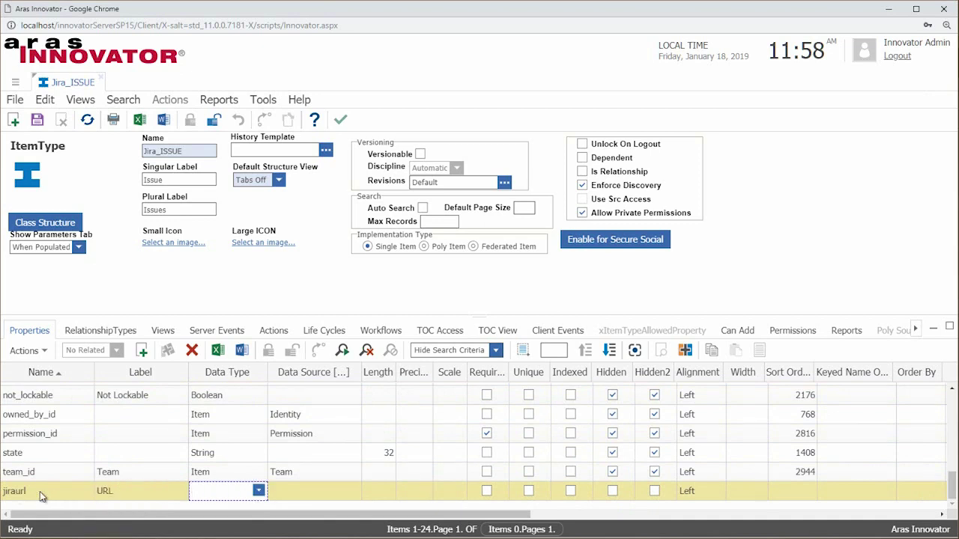
type("string")
left_click(379, 491)
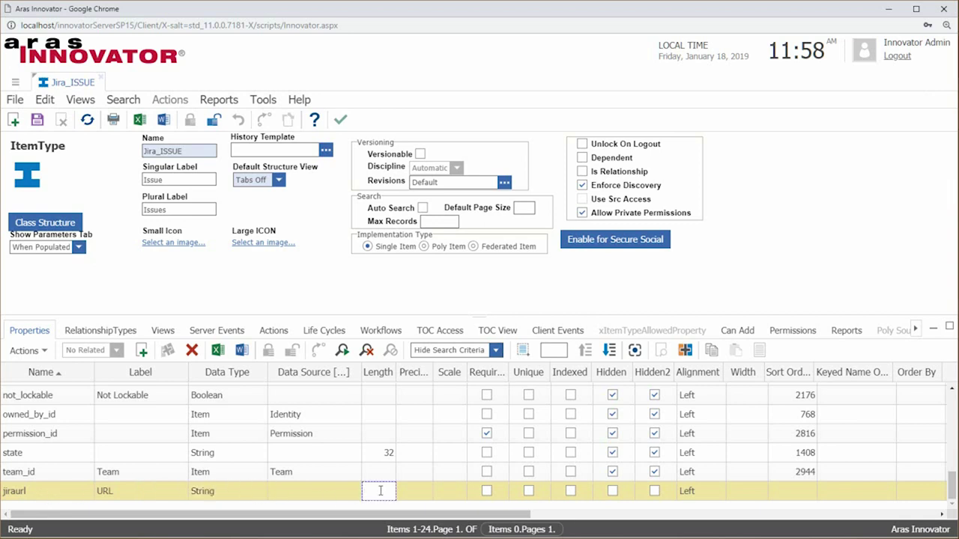
type("150")
left_click(439, 496)
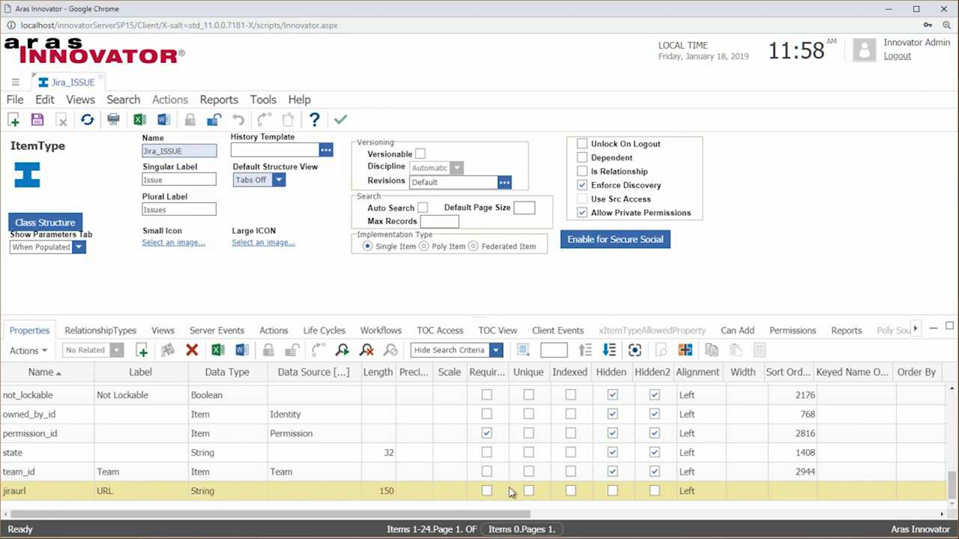
left_click(615, 495)
left_click(654, 491)
- Add jirakey labelled Key, String of length 50
left_click(142, 349)
left_click(27, 499)
type("jirakey")
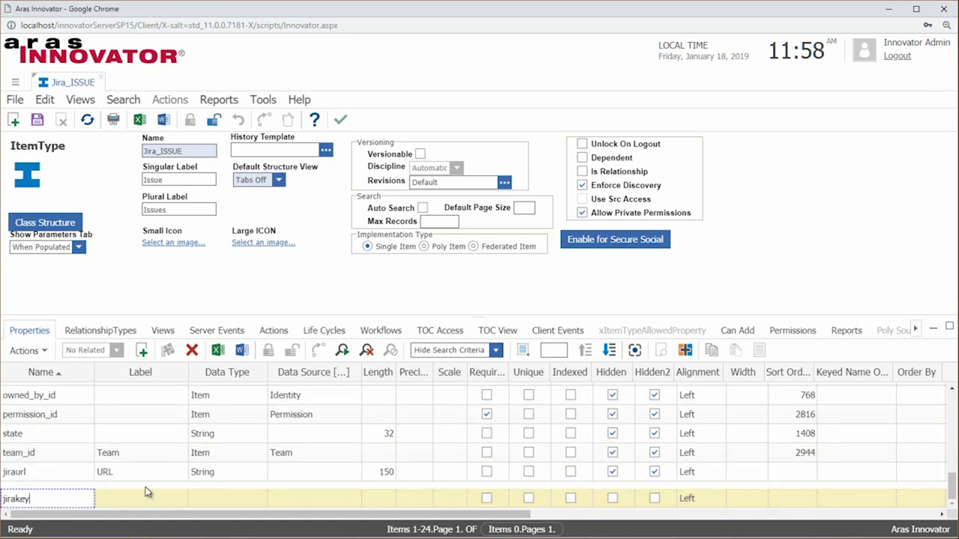
left_click(148, 492)
type("Key")
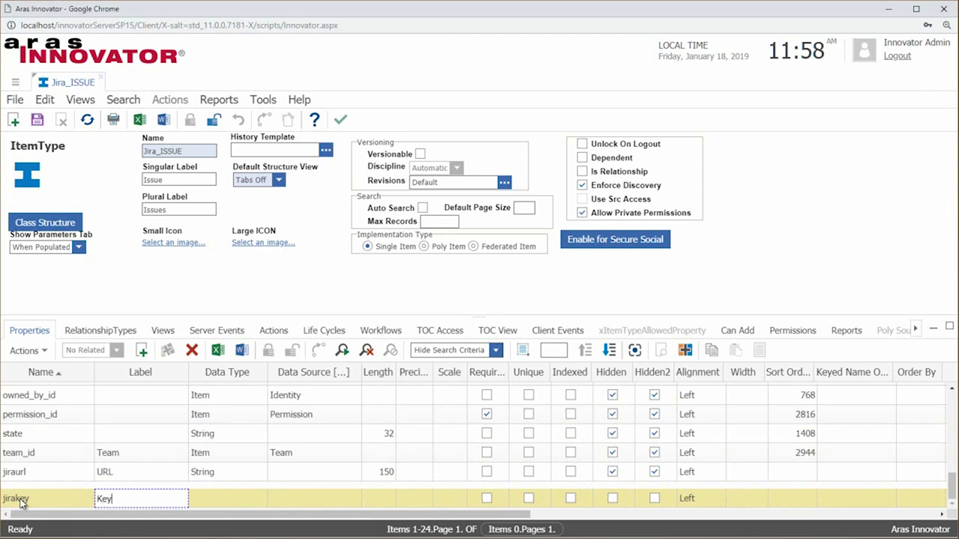
key("Tab")
type("Strin")
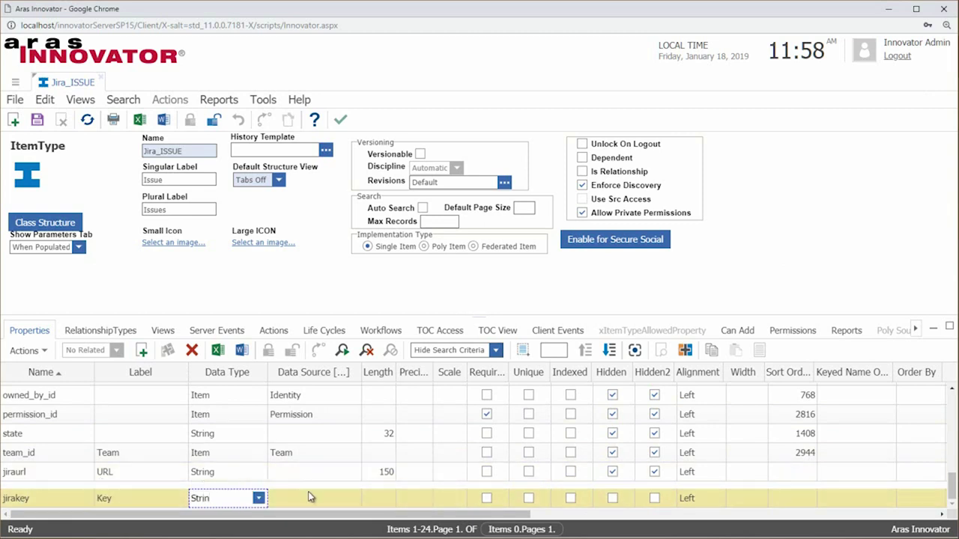
type("g")
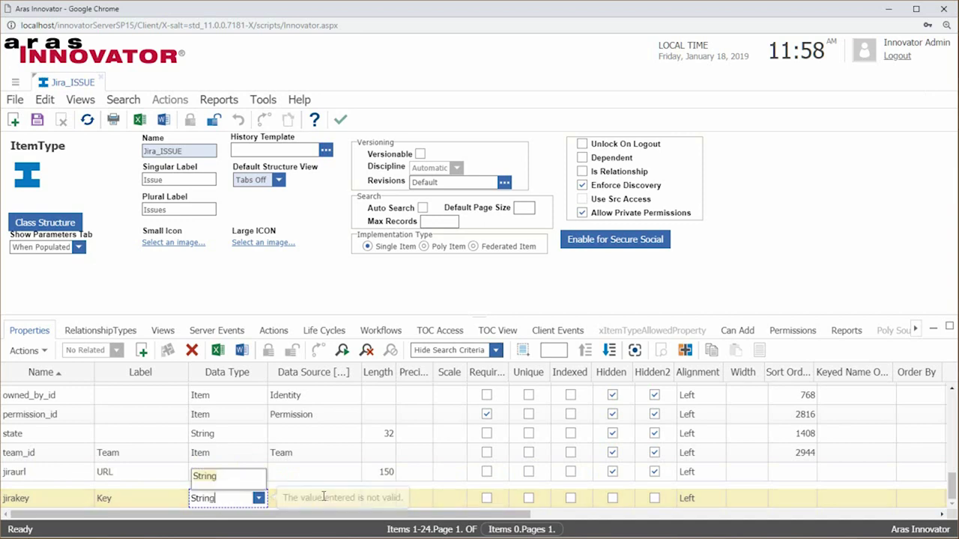
key("Tab")
left_click(388, 500)
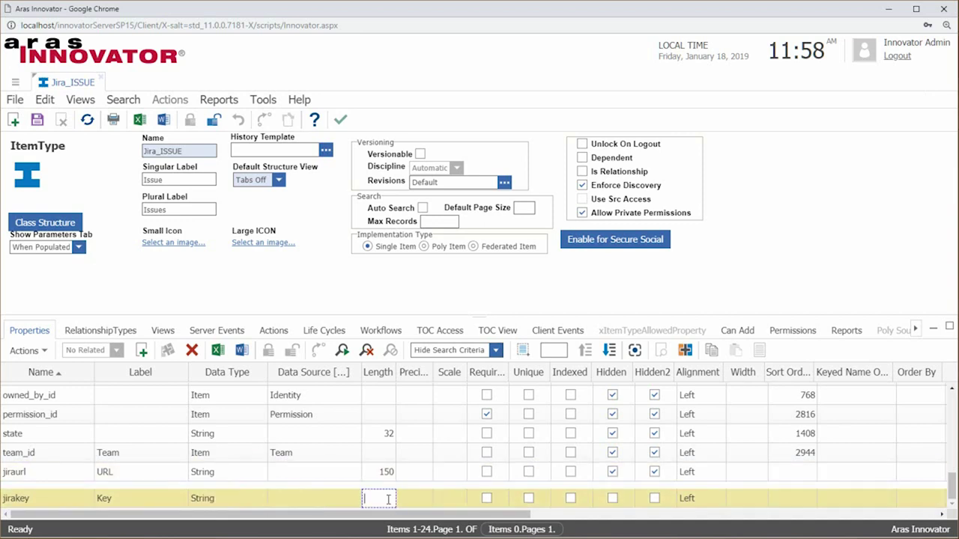
type("50")
key("Return")
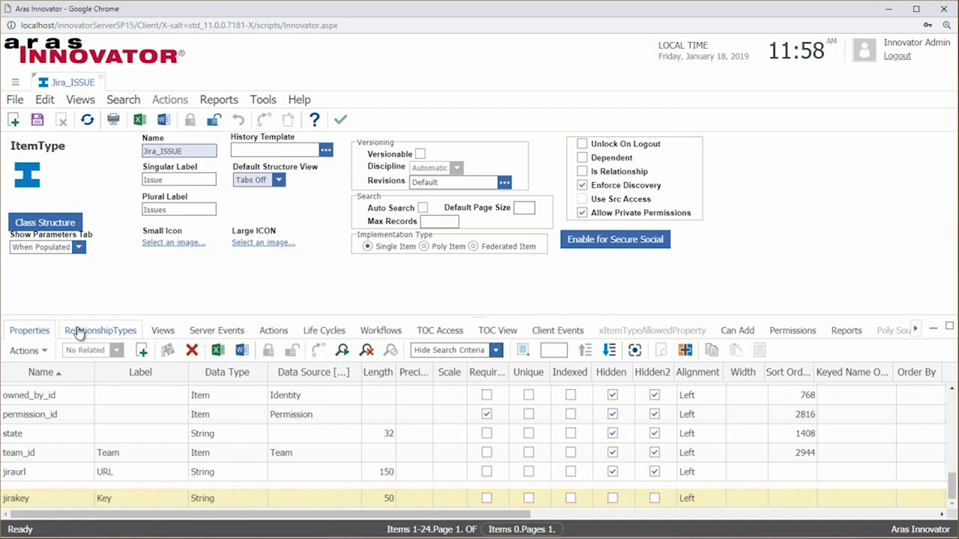
- Add a Federated property title labelled Title
left_click(143, 352)
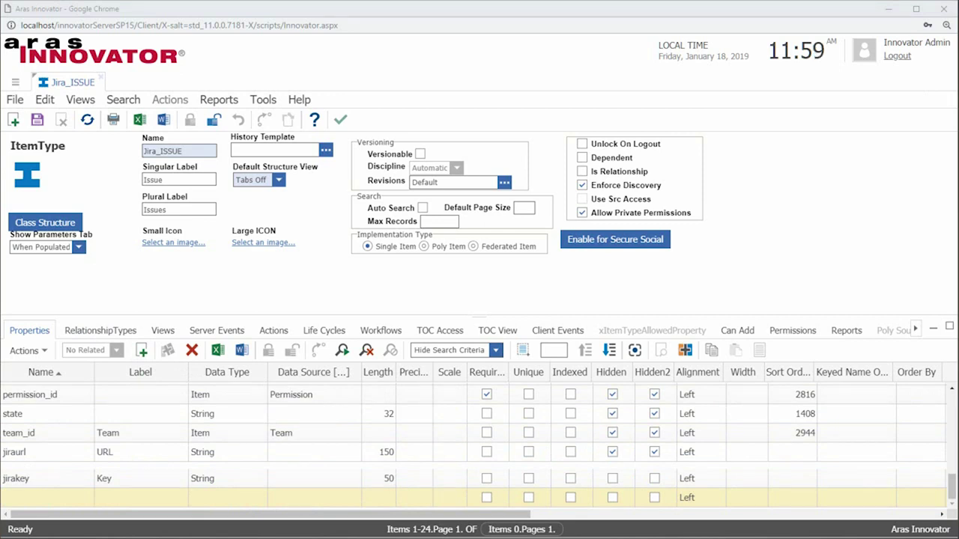
left_click(51, 499)
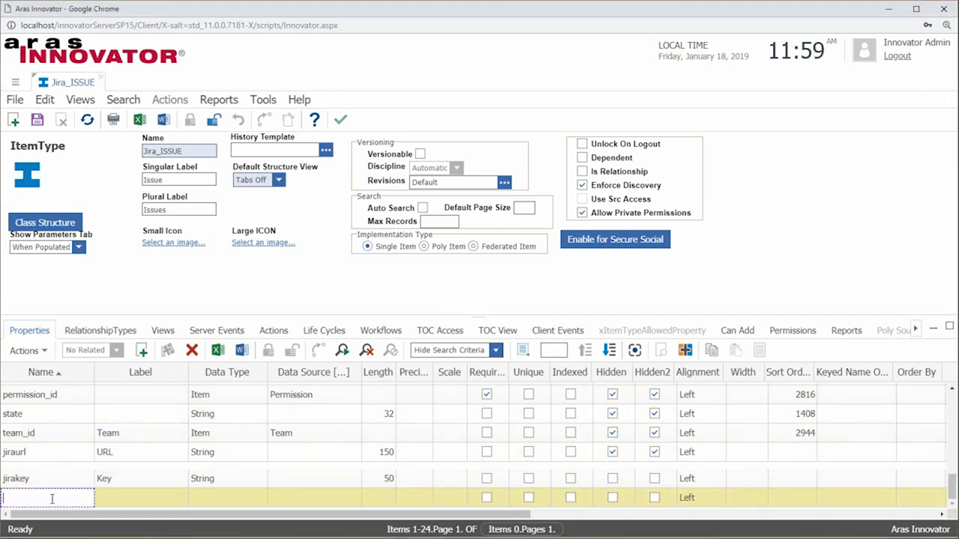
type("title")
left_click(126, 498)
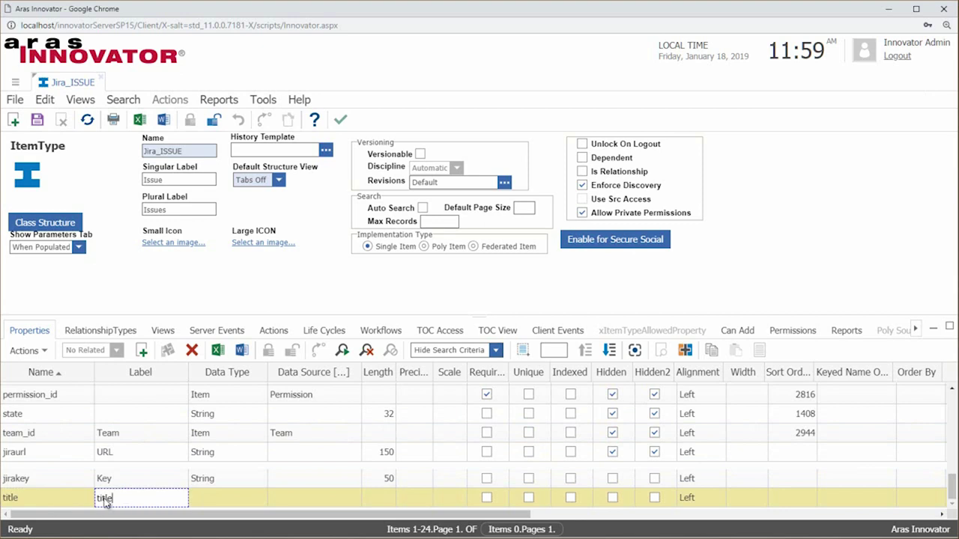
left_click_drag(112, 498, 86, 504)
type("Title")
key("Tab")
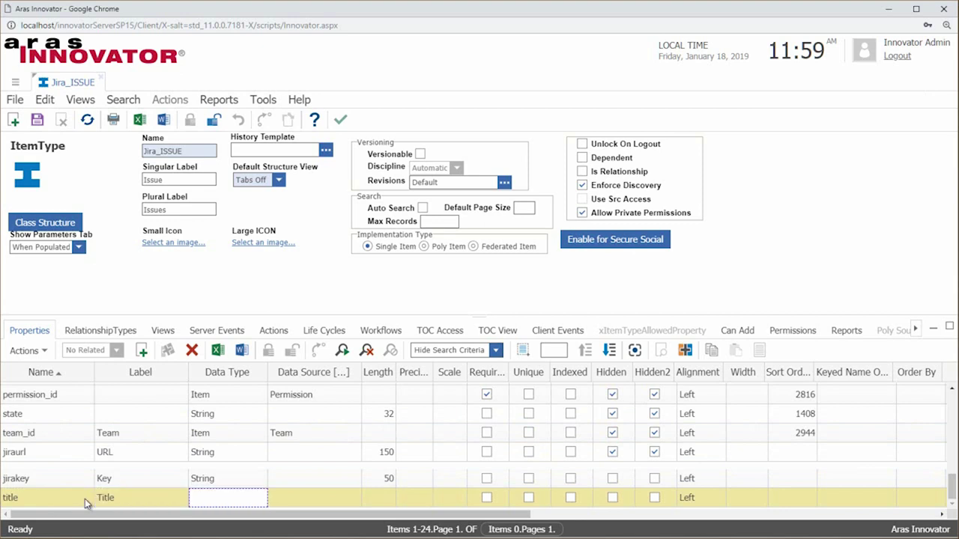
type("fe")
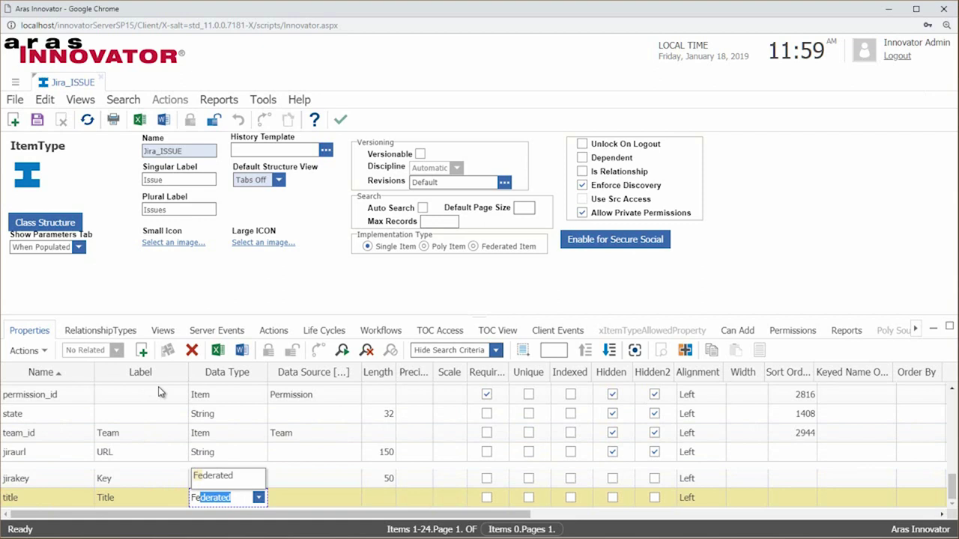
- Add Federated properties description, issuetype and status, then save Jira_ISSUE
left_click(142, 350)
type("description")
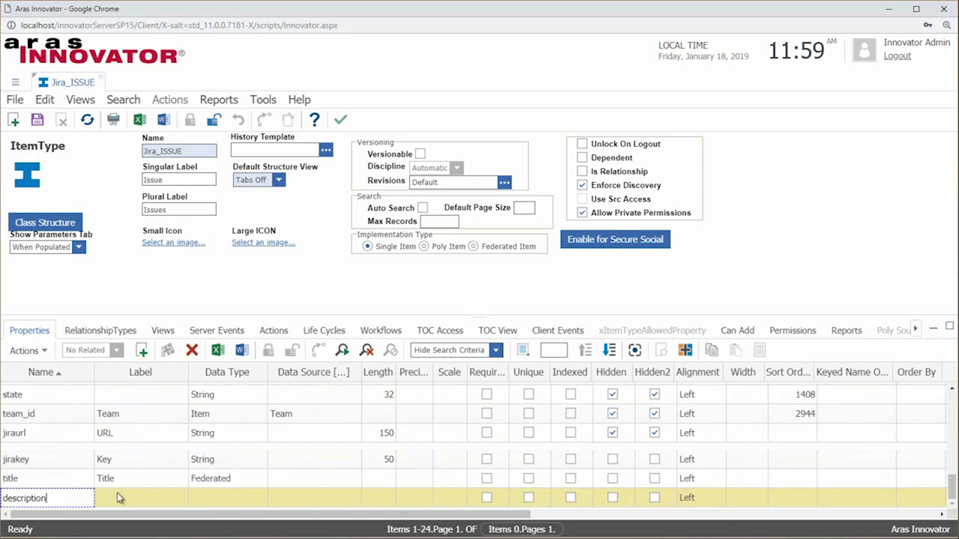
left_click(117, 497)
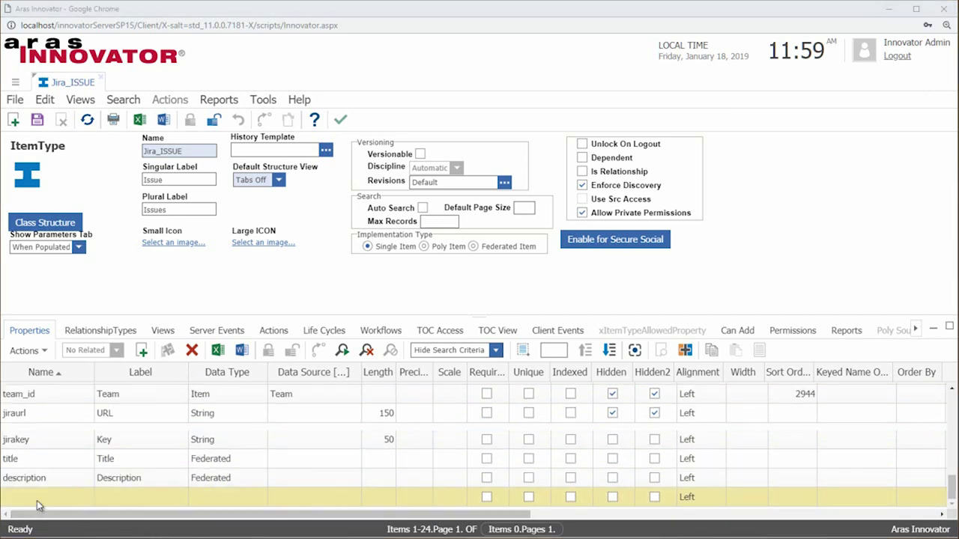
left_click(38, 505)
type("issuetype")
key("Tab")
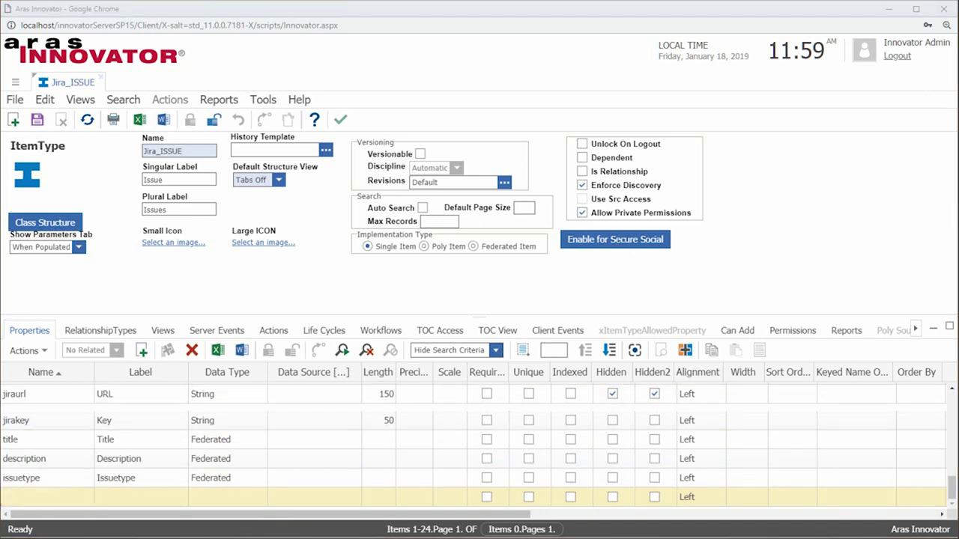
left_click(25, 500)
type("status")
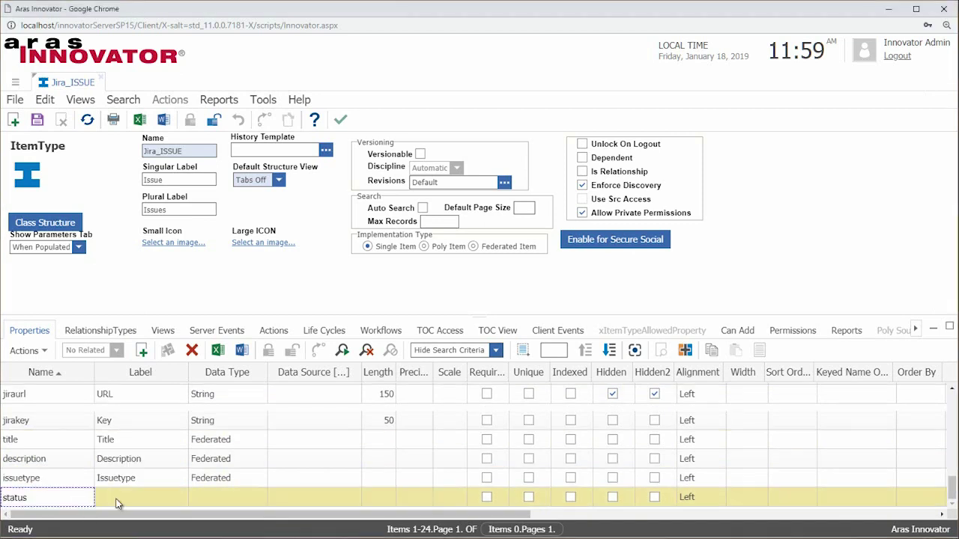
key("Tab")
key("Tab")
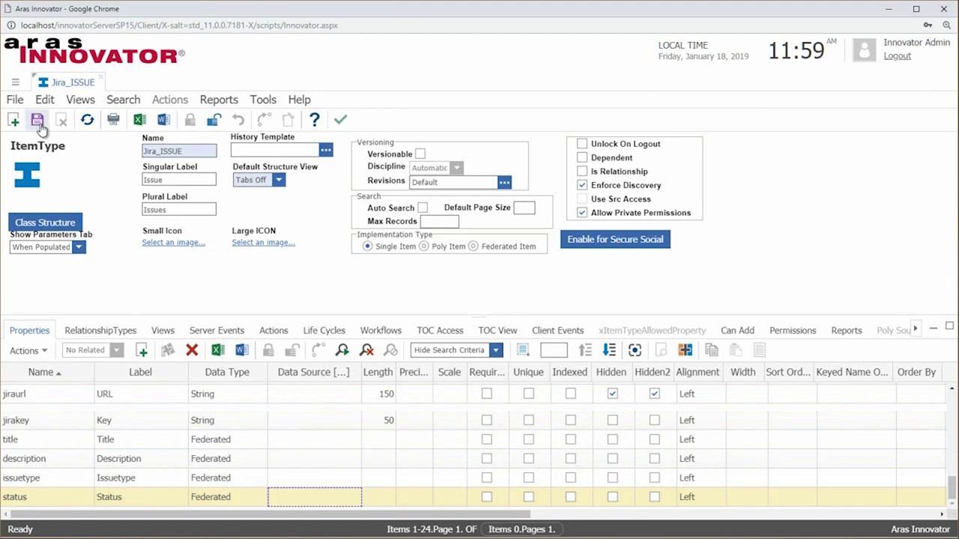
left_click(37, 122)
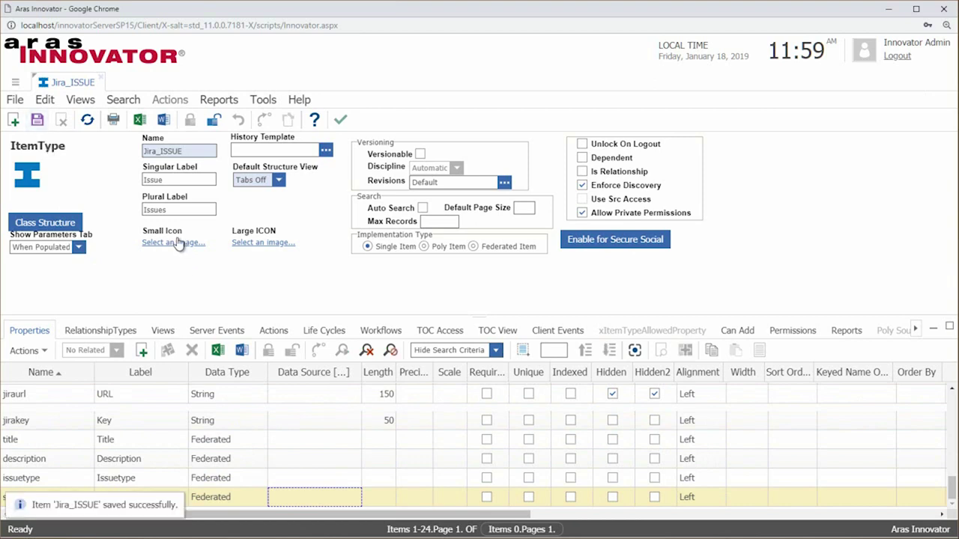
- Set the orange cube image as the Jira_ISSUE icon and save the ItemType
left_click(178, 244)
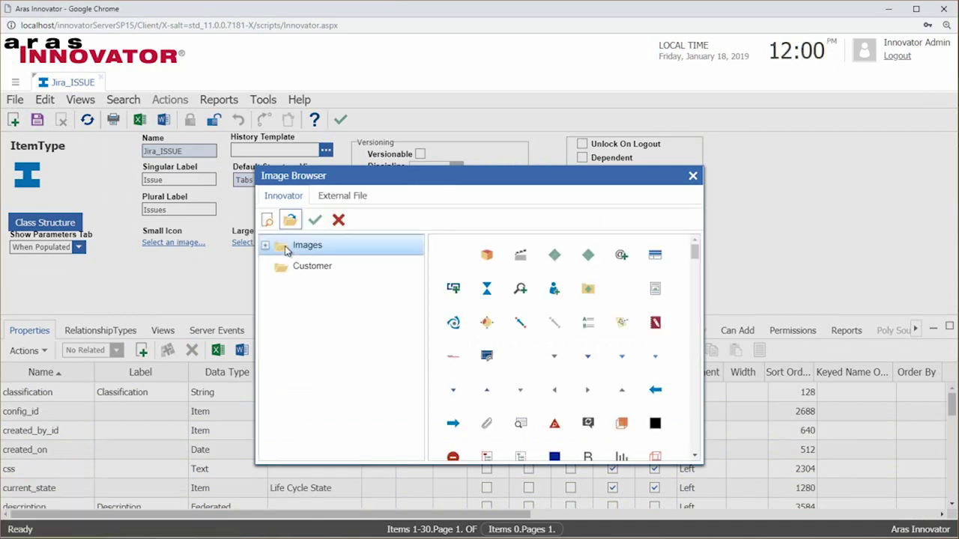
double_click(486, 256)
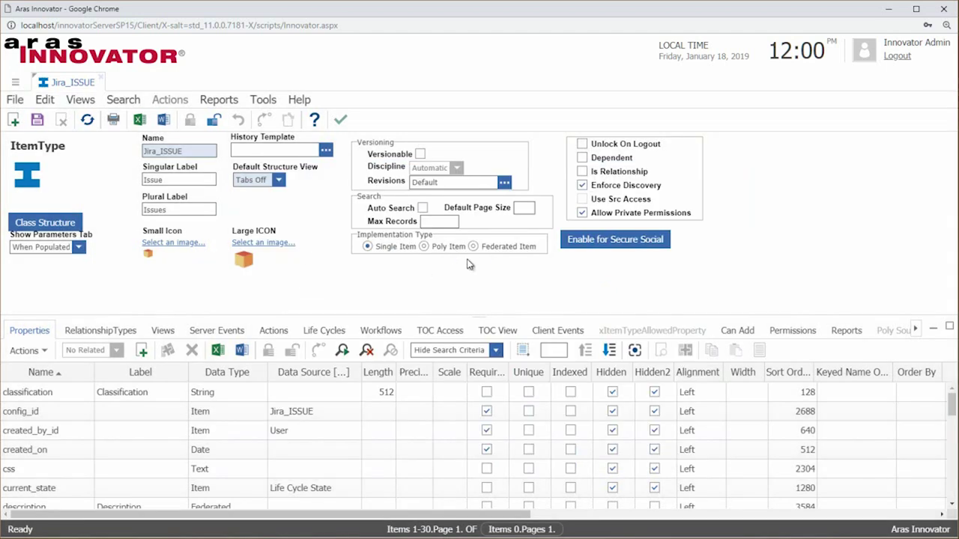
key("ctrl+s")
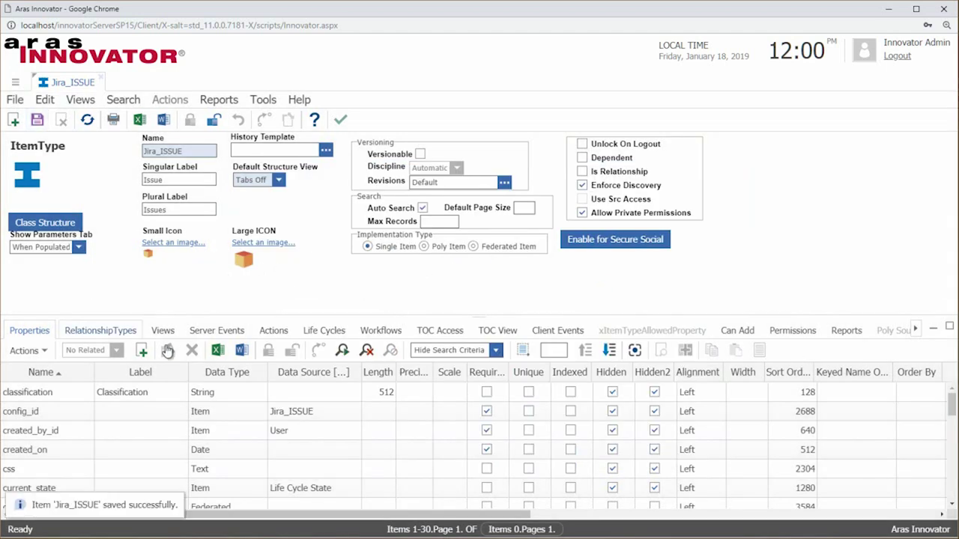
- Rebuild the Jira_ISSUE view from the Views list
left_click(166, 335)
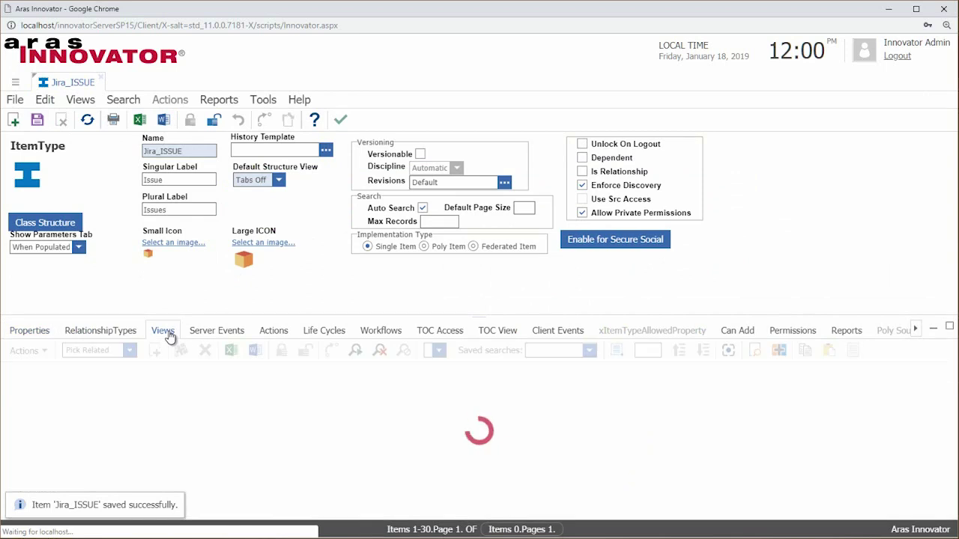
left_click(94, 398)
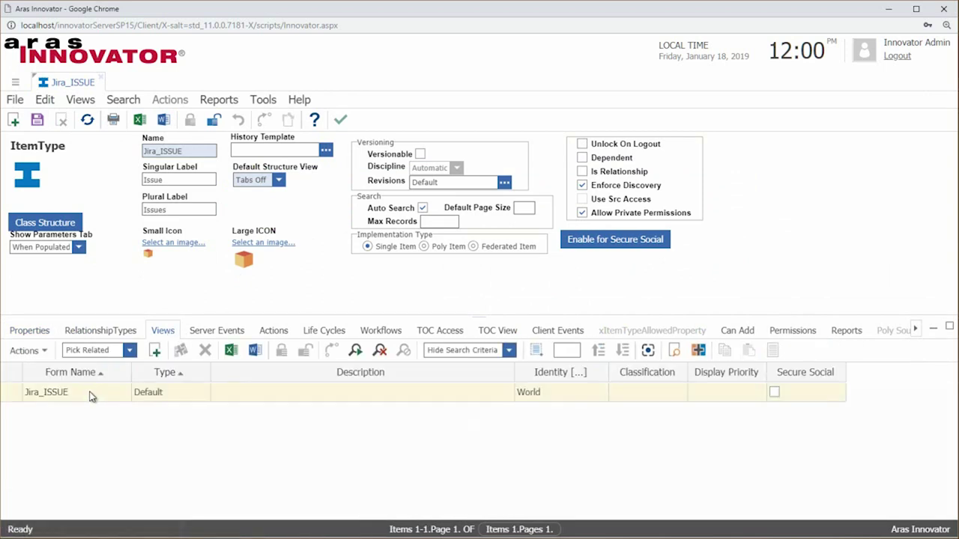
right_click(90, 397)
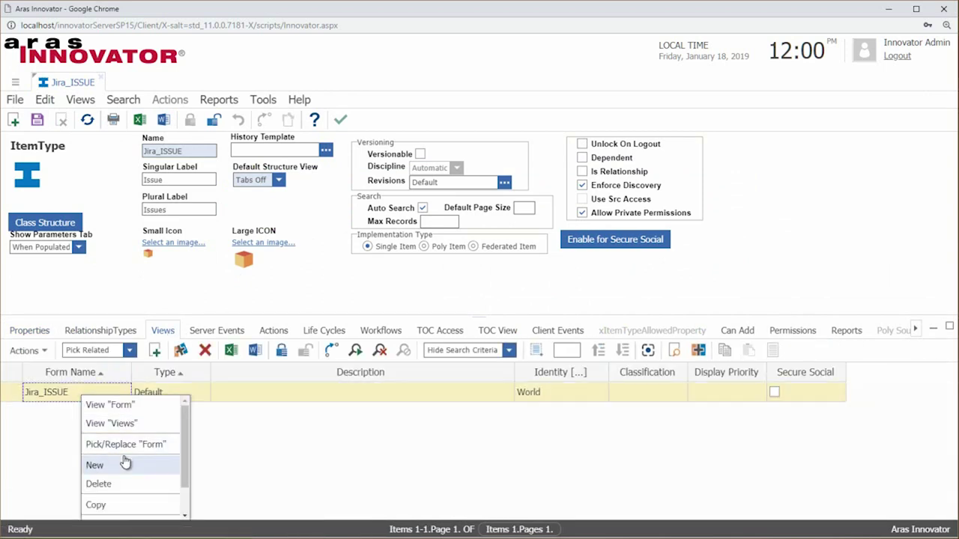
scroll(125, 459, "down", 1)
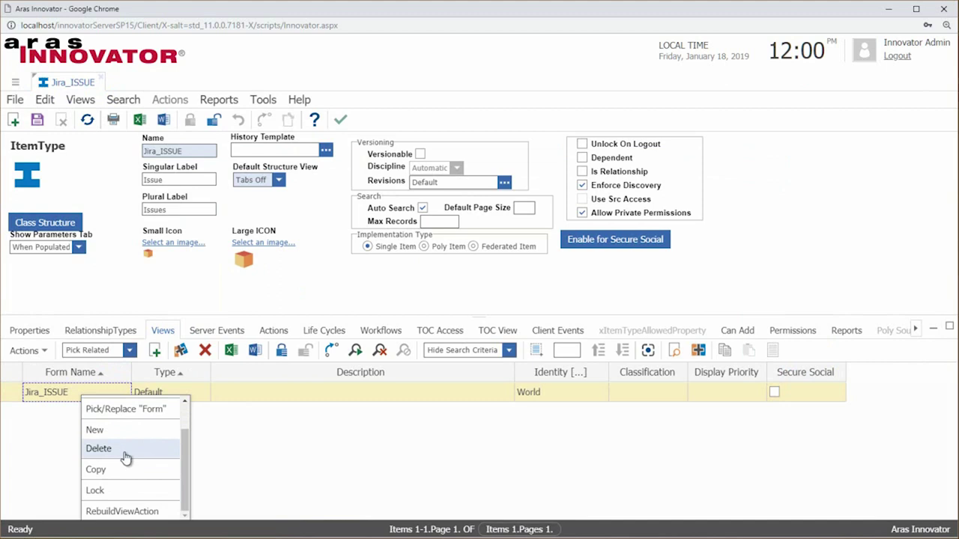
left_click(122, 511)
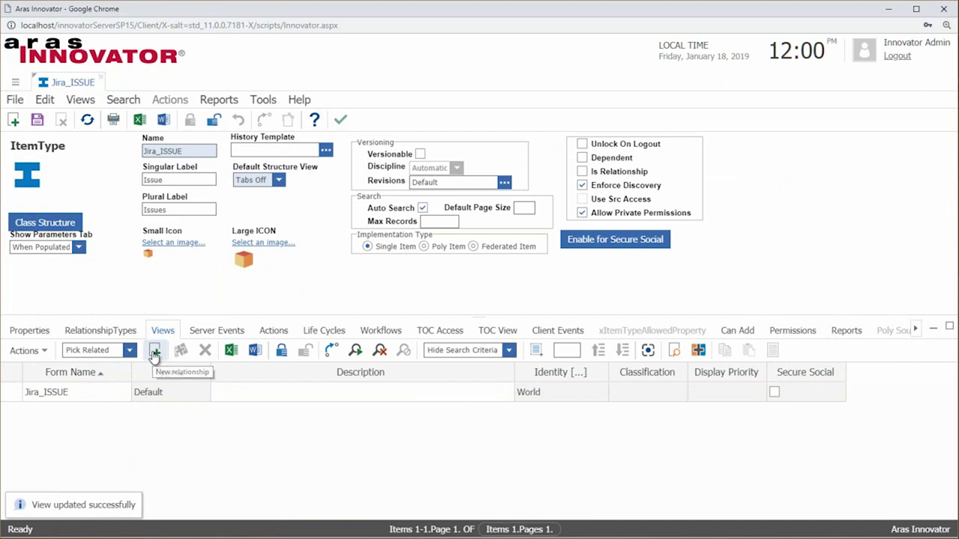
- Create a new related view Jire_ISSUE_add with type Add
left_click(127, 350)
left_click(113, 389)
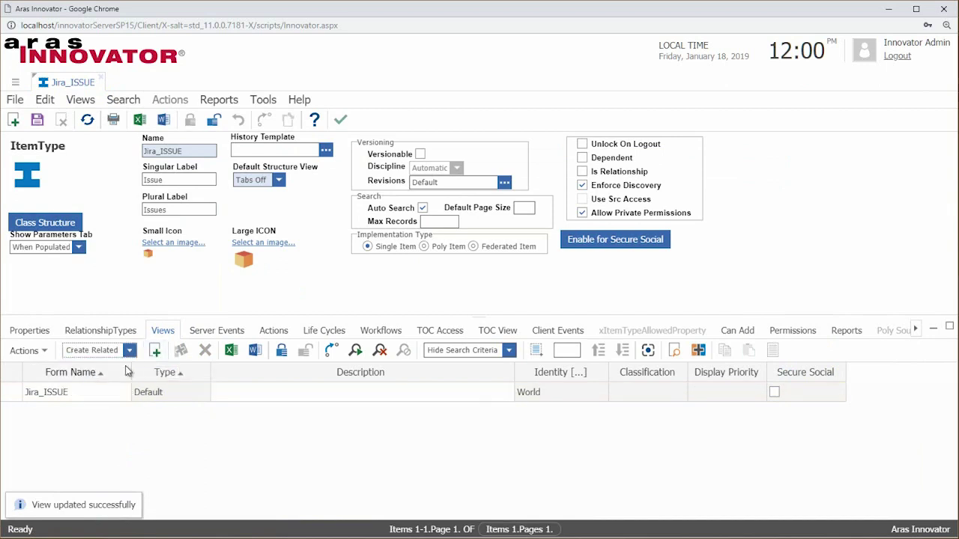
left_click(155, 351)
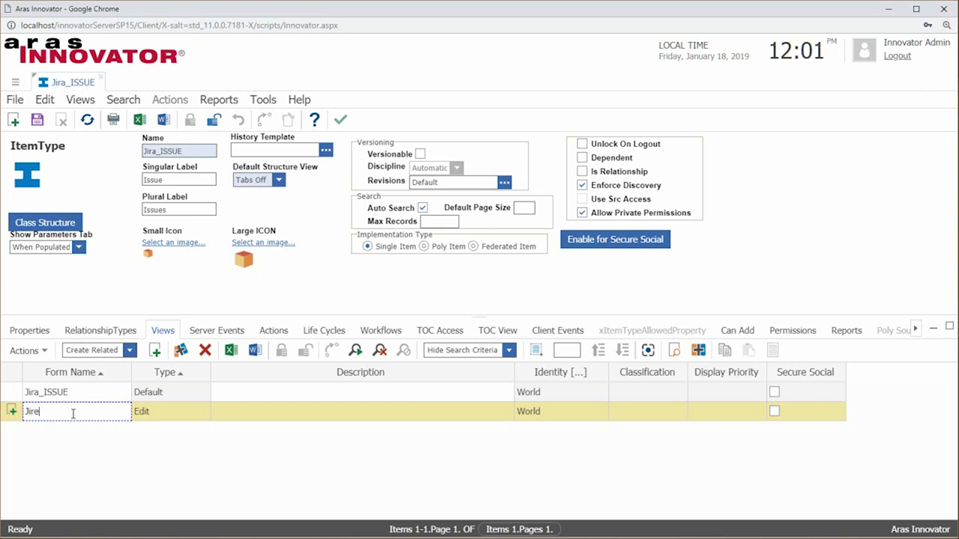
left_click(204, 414)
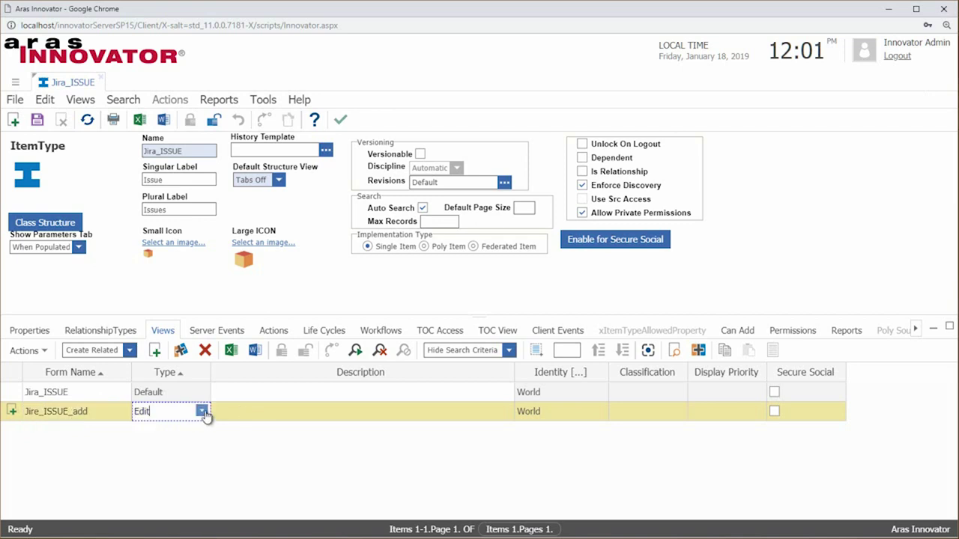
left_click(202, 412)
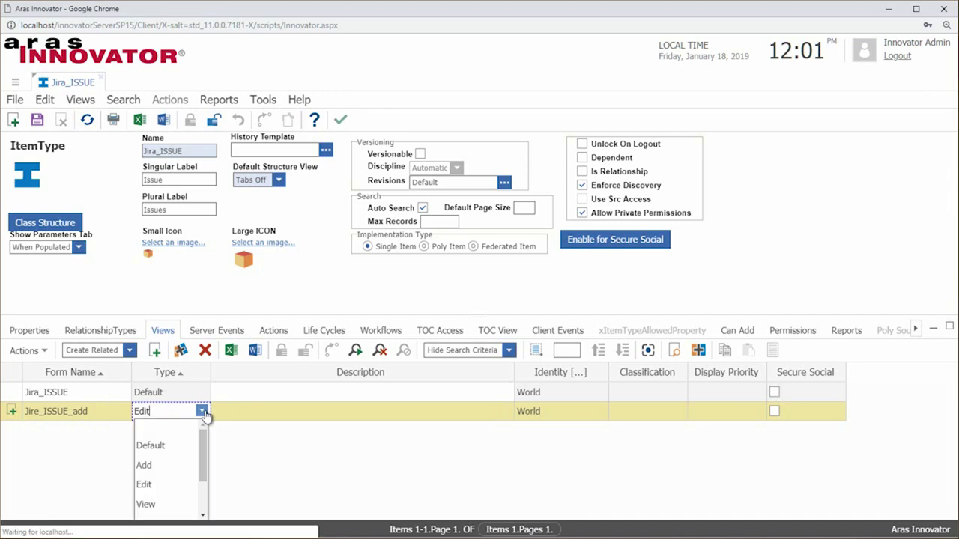
left_click(157, 469)
left_click(245, 410)
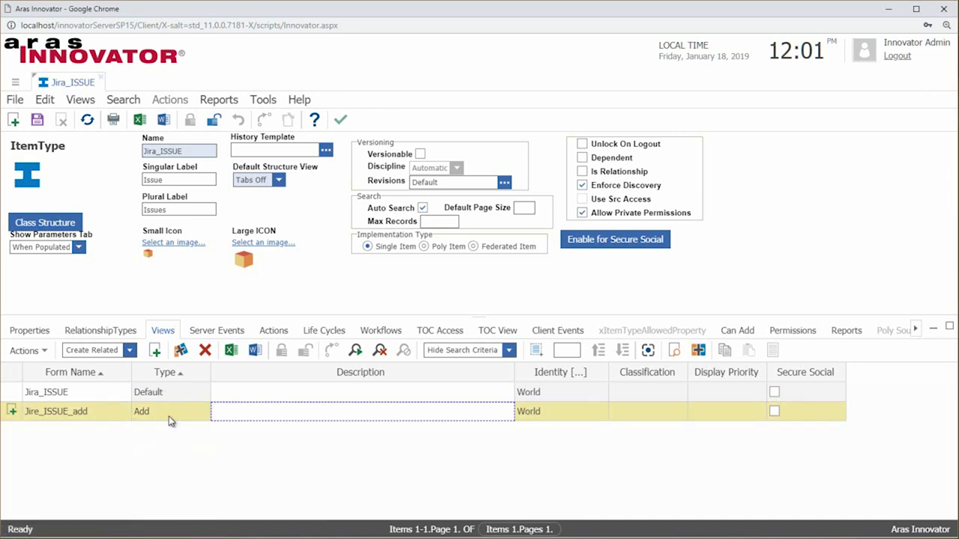
- Save, then delete the ID, Key, Issuetype and Status fields from the Jire_ISSUE_add form
left_click(36, 120)
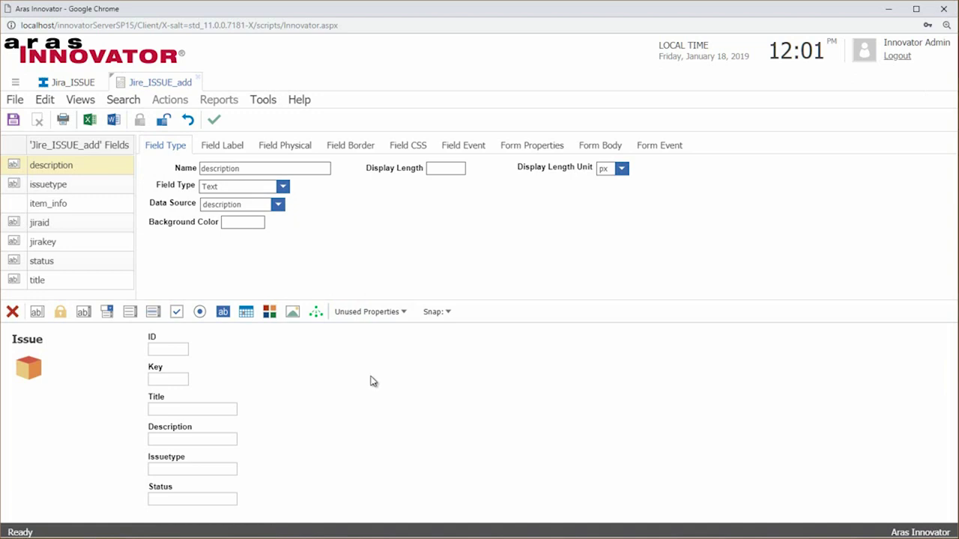
left_click(185, 354)
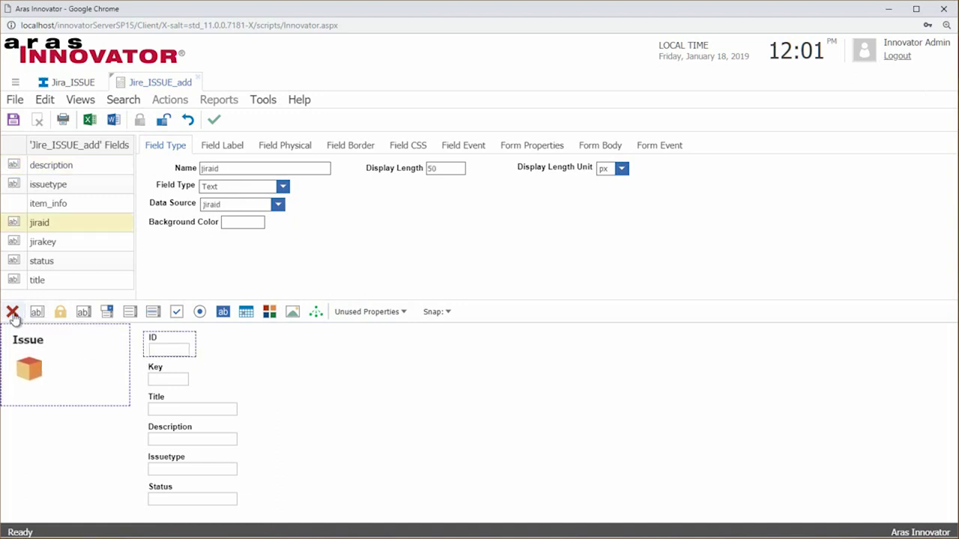
left_click(12, 311)
left_click(11, 313)
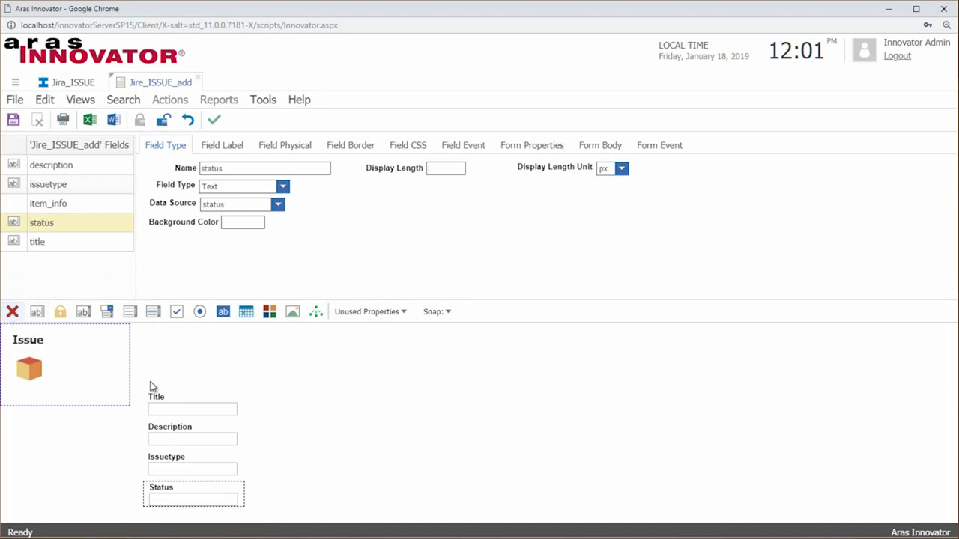
left_click(174, 459)
left_click(13, 313)
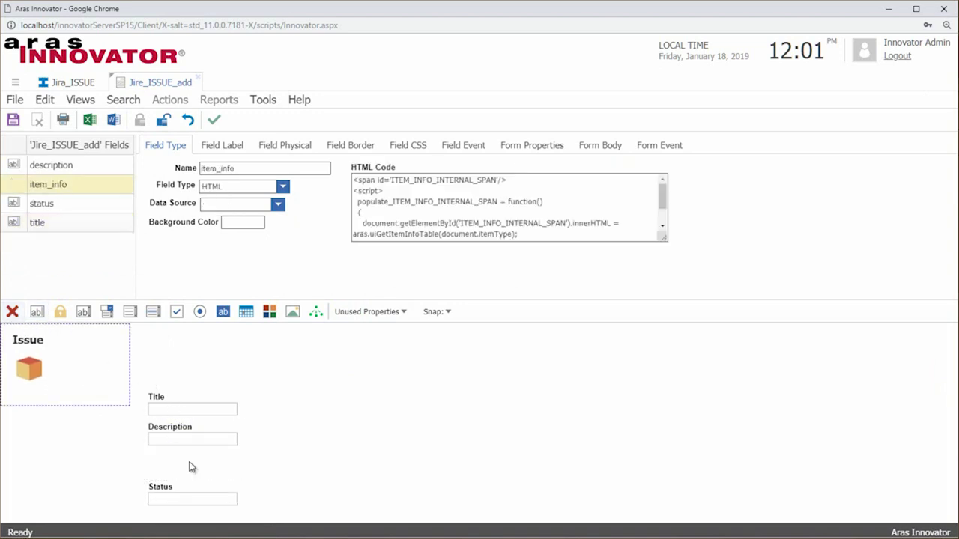
left_click(187, 493)
left_click(12, 311)
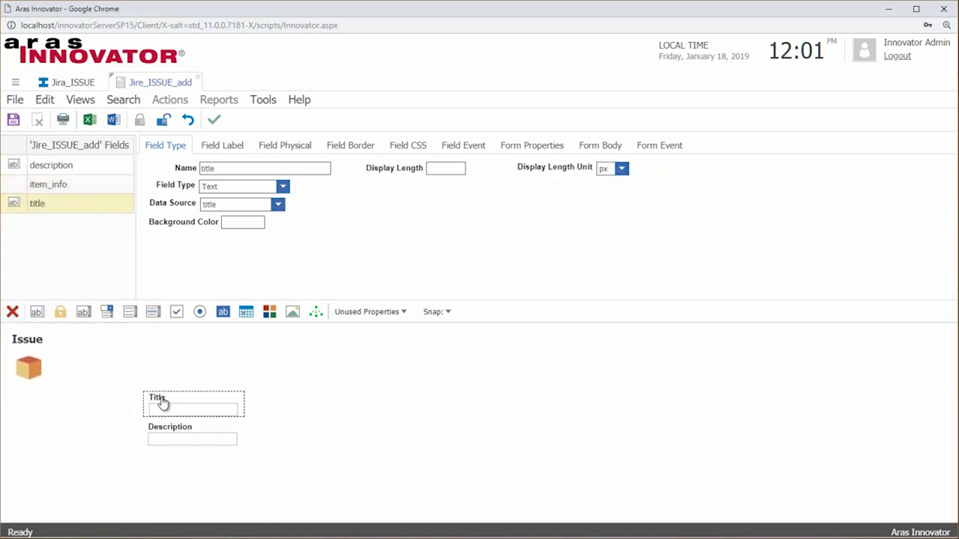
- Move the Title field to the top with snap spacing 10, then close the form
left_click_drag(178, 405, 180, 360)
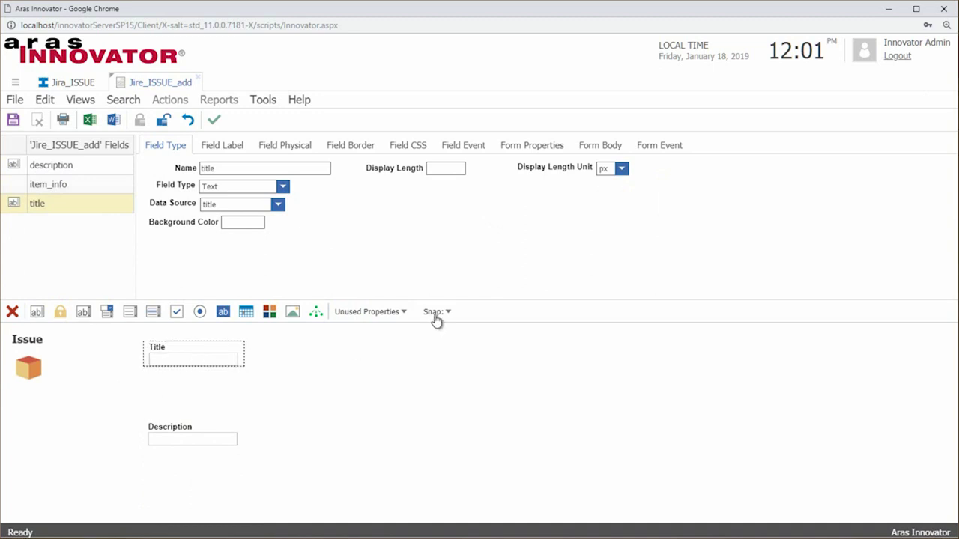
left_click(436, 313)
left_click(440, 370)
left_click(198, 364)
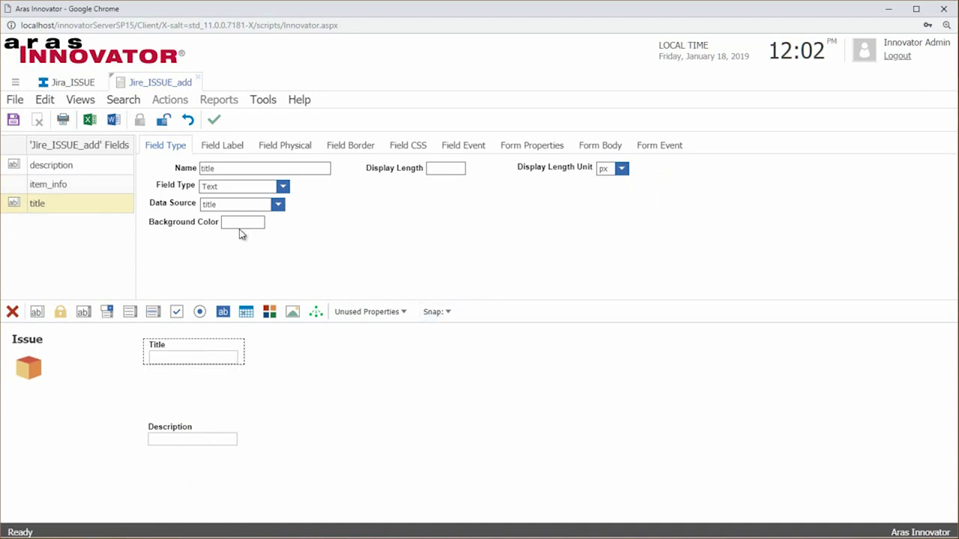
left_click(227, 152)
left_click(285, 148)
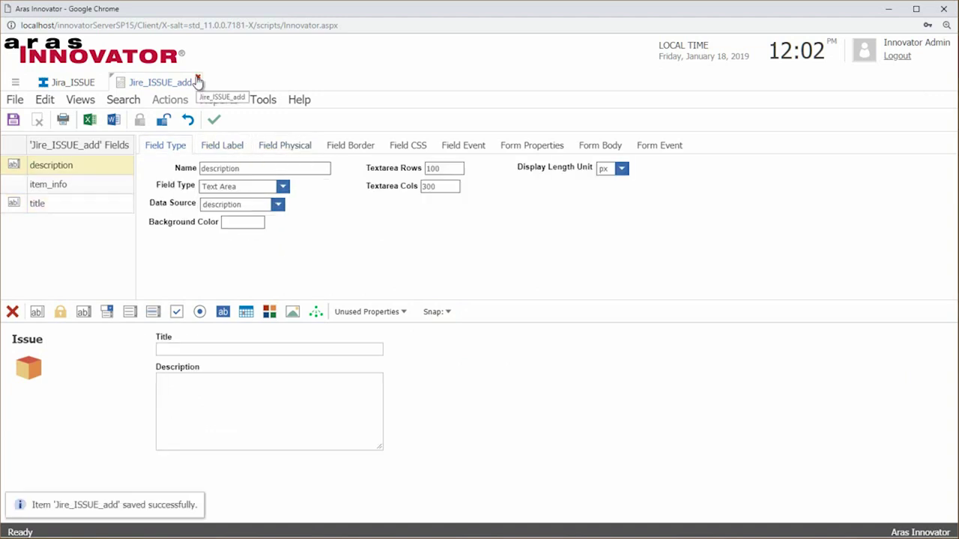
left_click(197, 80)
- Lock the Jira_ISSUE form for editing and snap the ID field to its lower left
right_click(76, 415)
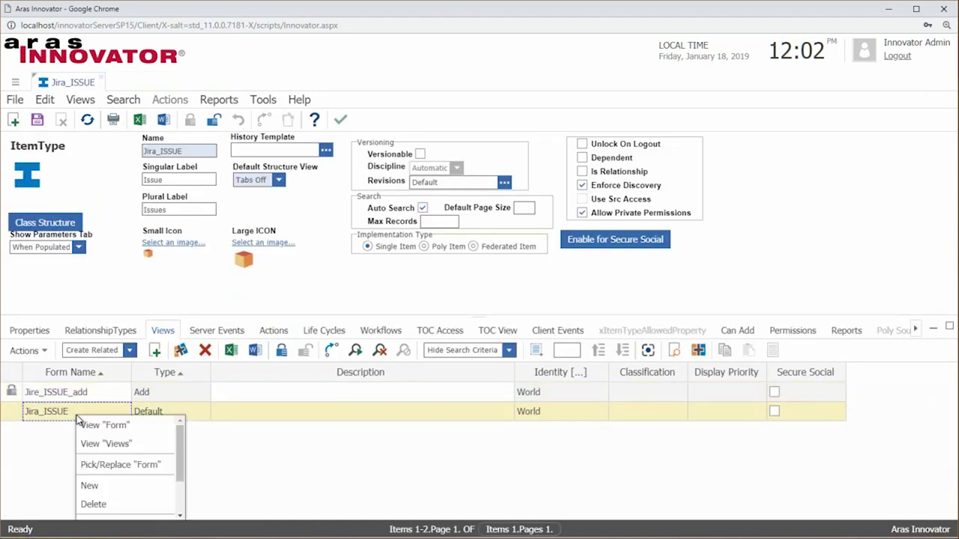
left_click(100, 427)
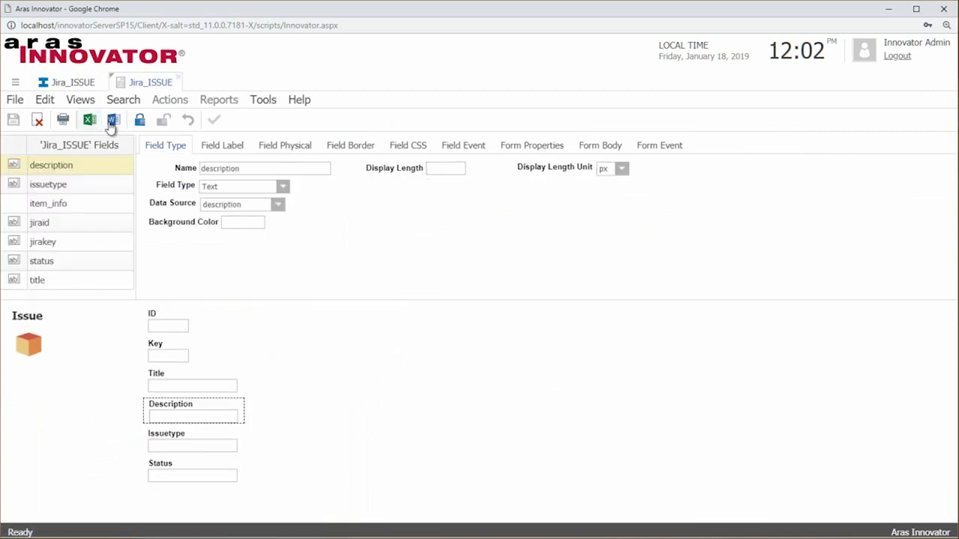
left_click(139, 121)
left_click_drag(166, 354, 25, 411)
left_click(436, 312)
left_click(442, 368)
left_click_drag(155, 382, 23, 454)
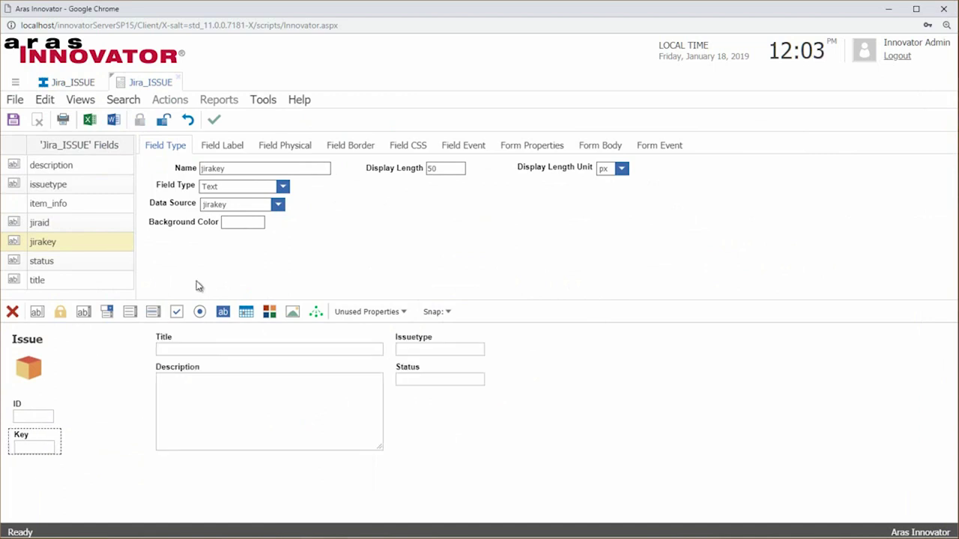
- Grant World TOC access to Jira_ISSUE under the Design category and save
left_click(173, 82)
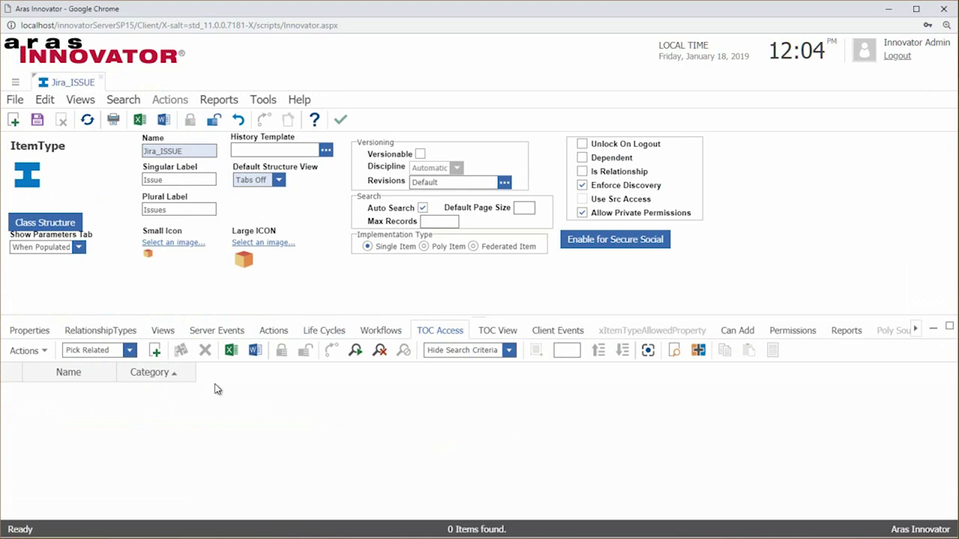
left_click(155, 352)
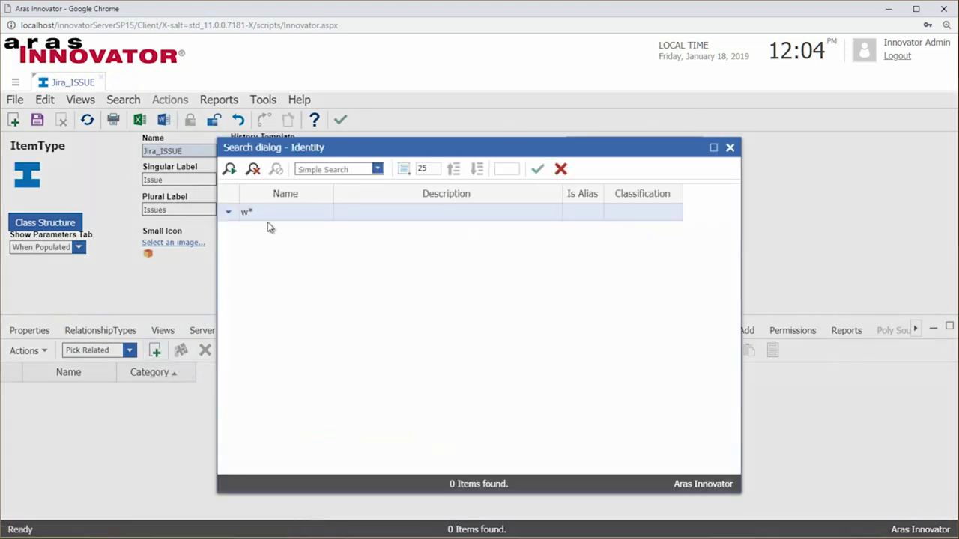
left_click(266, 214)
key("Return")
double_click(280, 231)
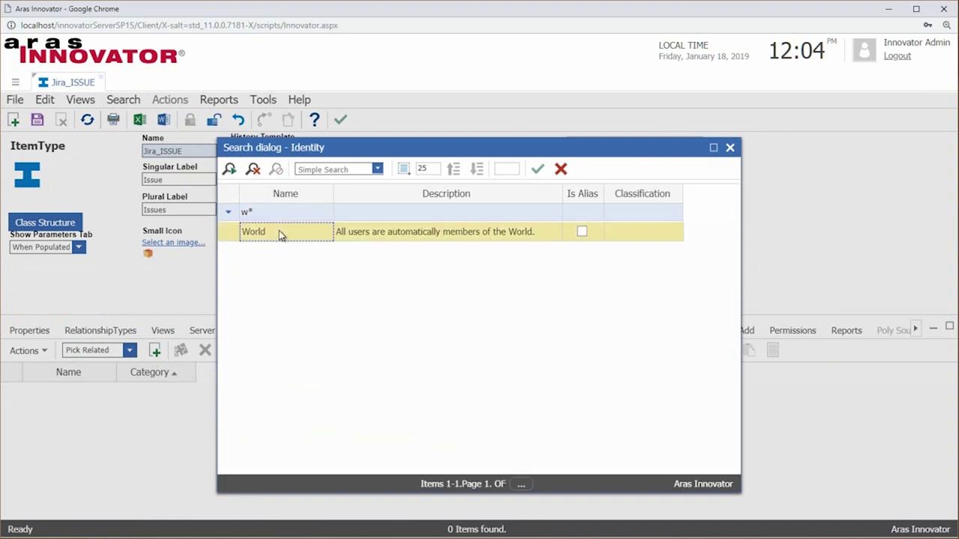
left_click(729, 148)
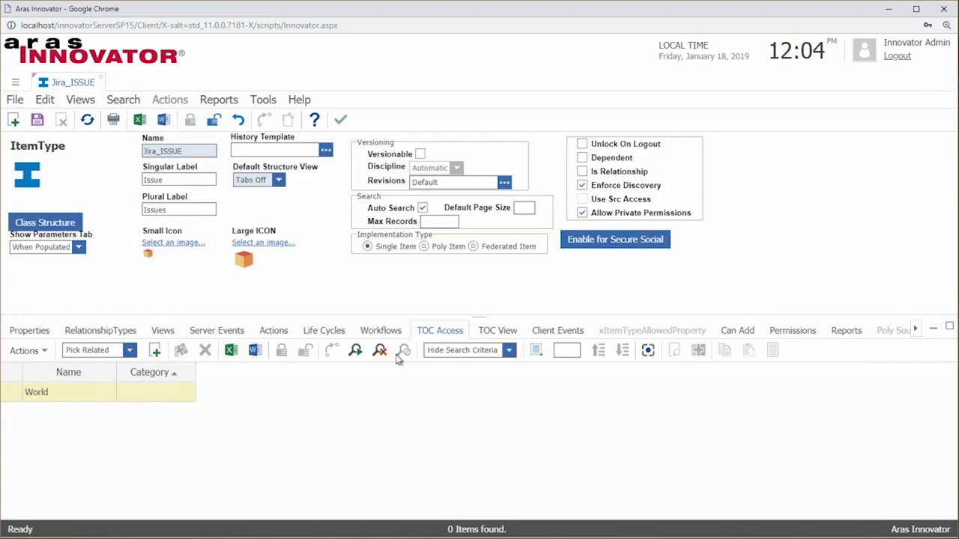
left_click(151, 393)
type("Des")
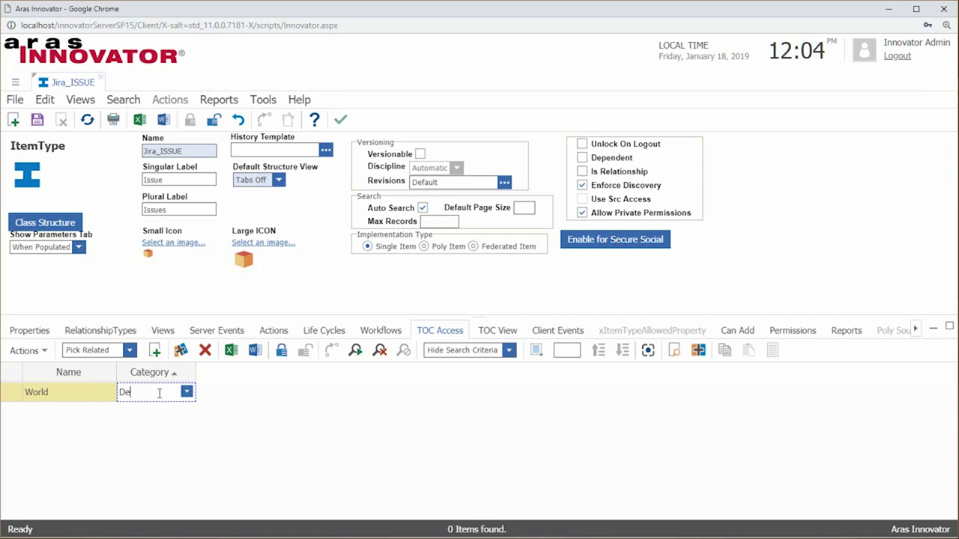
left_click(136, 427)
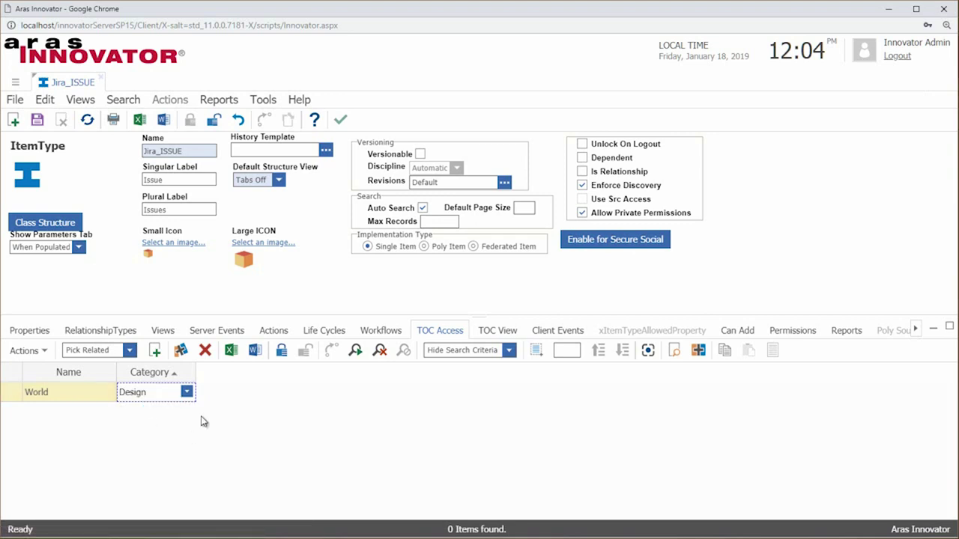
left_click(37, 120)
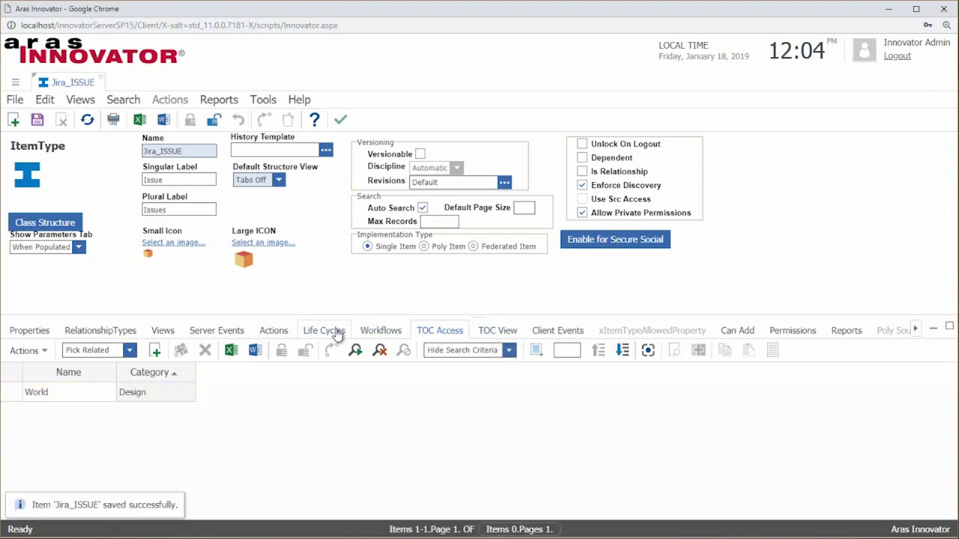
- Add World to the Can Add list and save the ItemType
left_click(733, 335)
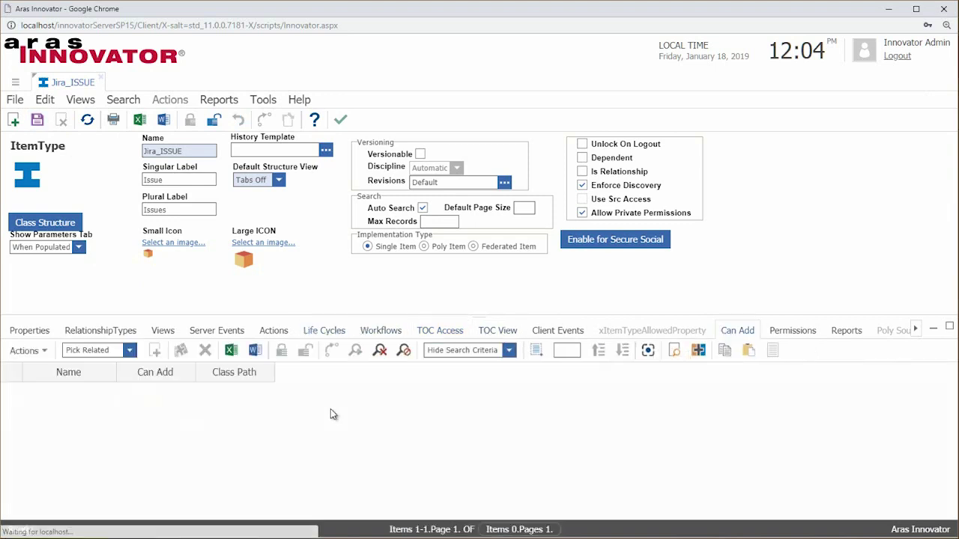
left_click(155, 350)
double_click(285, 238)
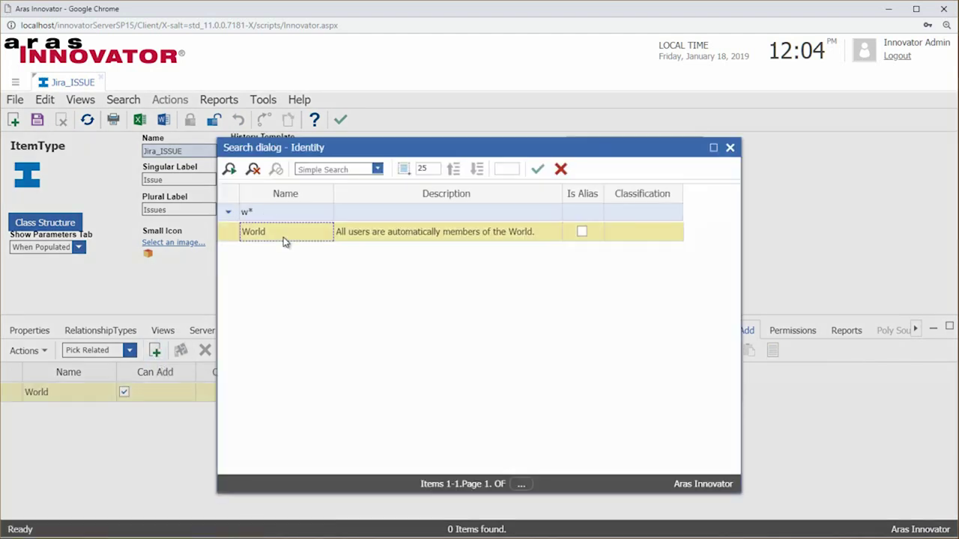
left_click(730, 147)
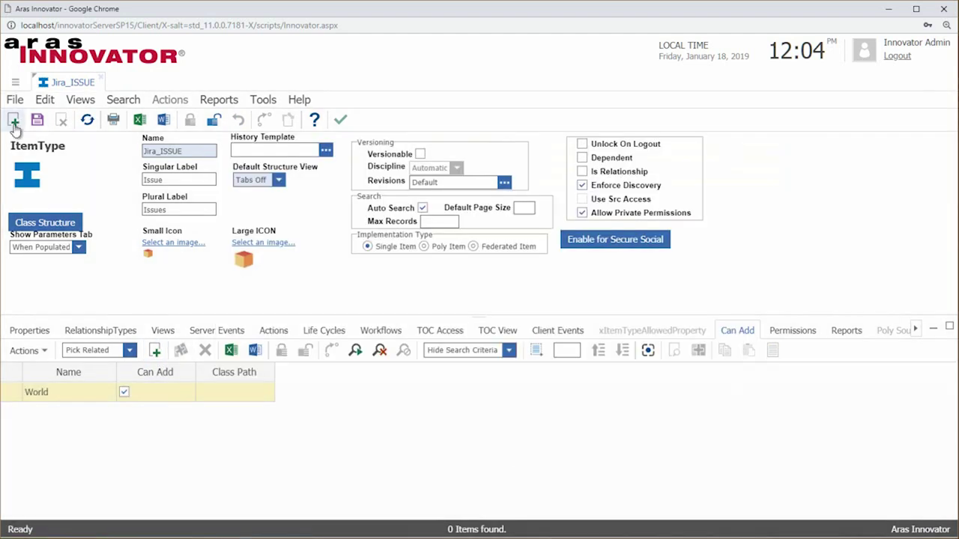
left_click(37, 120)
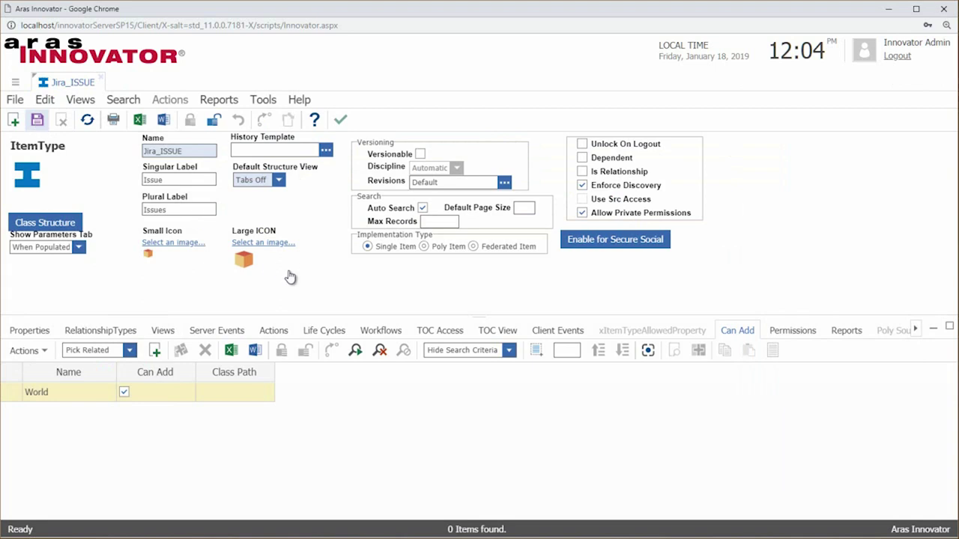
- Add Default Access as the default permission, then save and close Jira_ISSUE
left_click(155, 351)
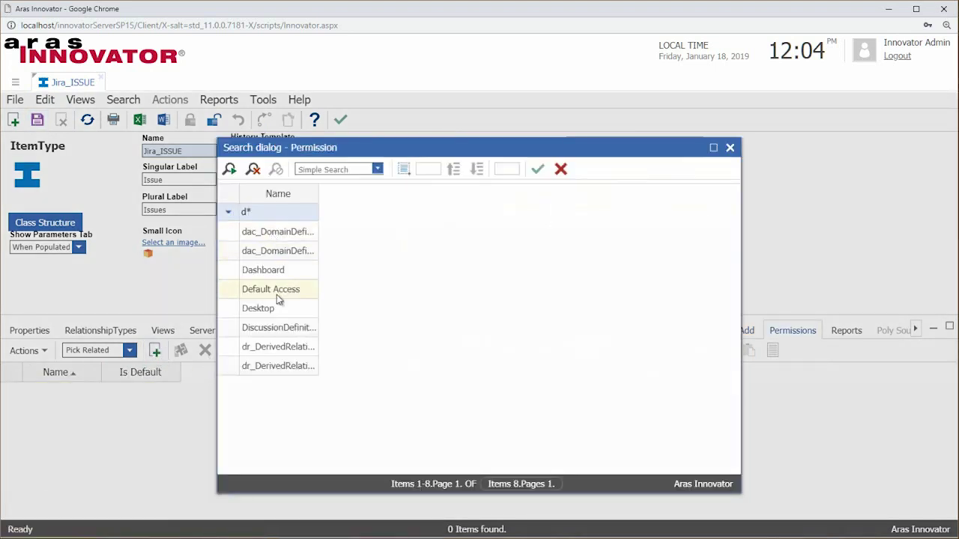
double_click(276, 291)
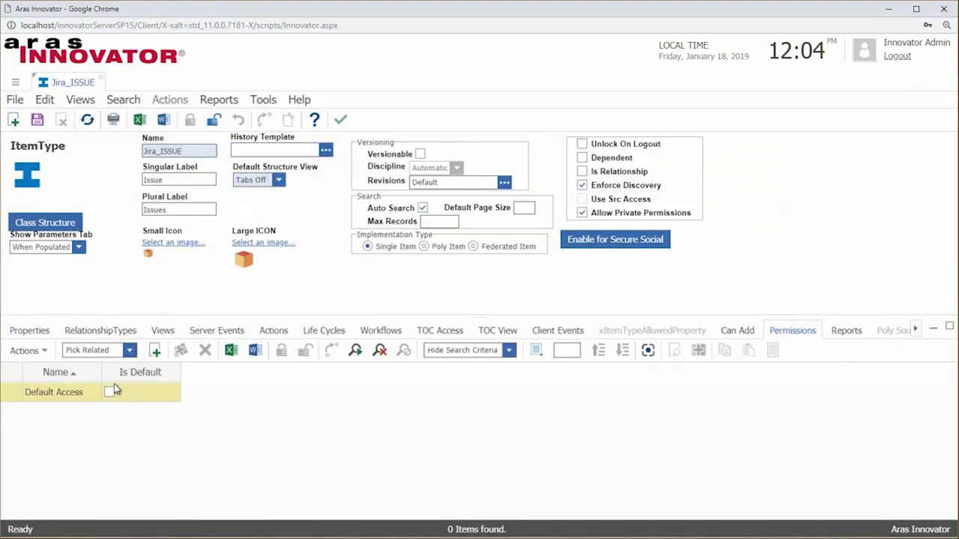
left_click(108, 392)
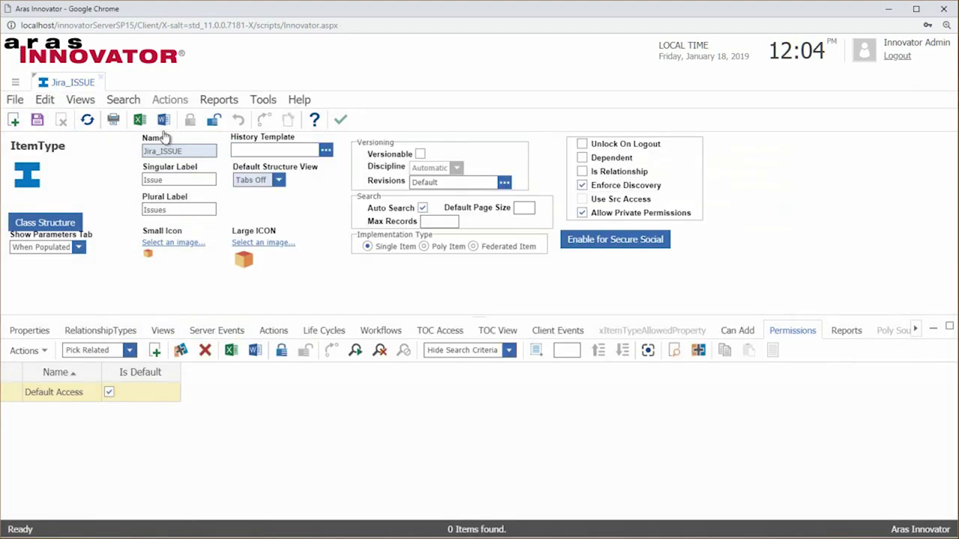
left_click(341, 120)
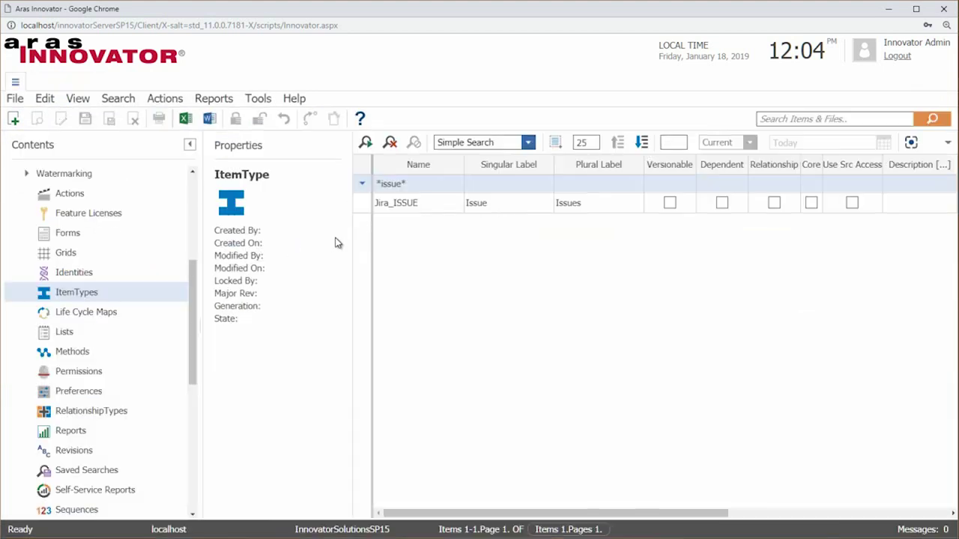
- Show the Design > Issues list, which is still empty
scroll(107, 372, "down", 5)
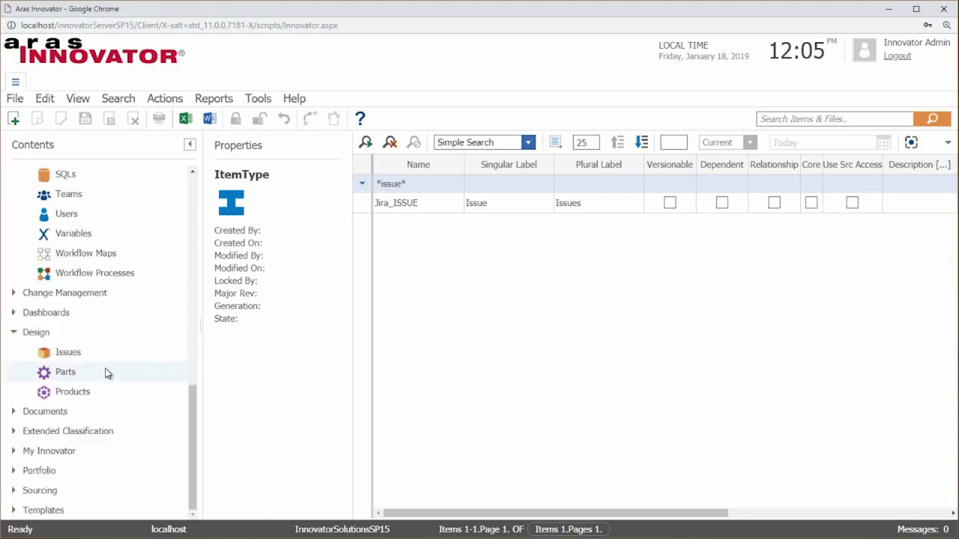
left_click(69, 357)
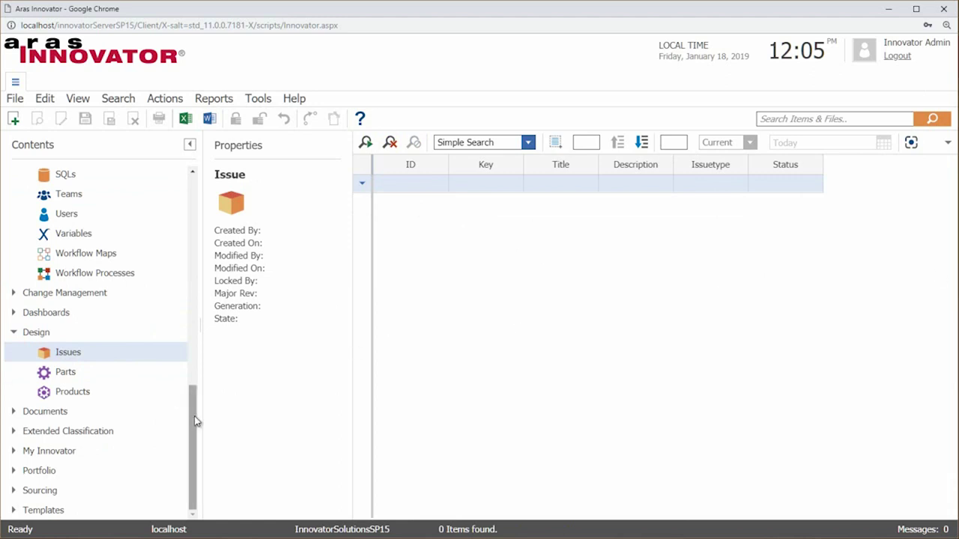
left_click_drag(195, 422, 199, 328)
- Create a new Method from the Methods entry in the Contents tree
left_click(82, 270)
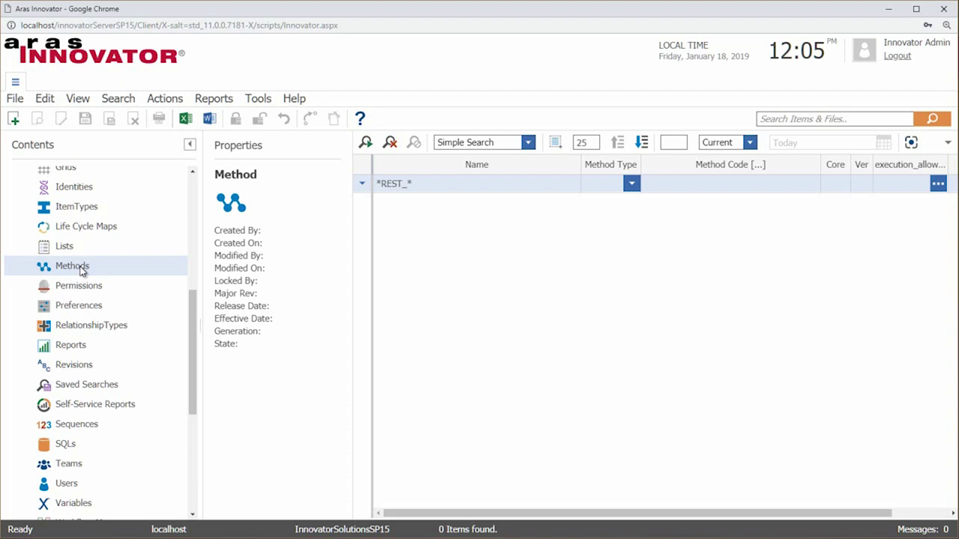
right_click(81, 271)
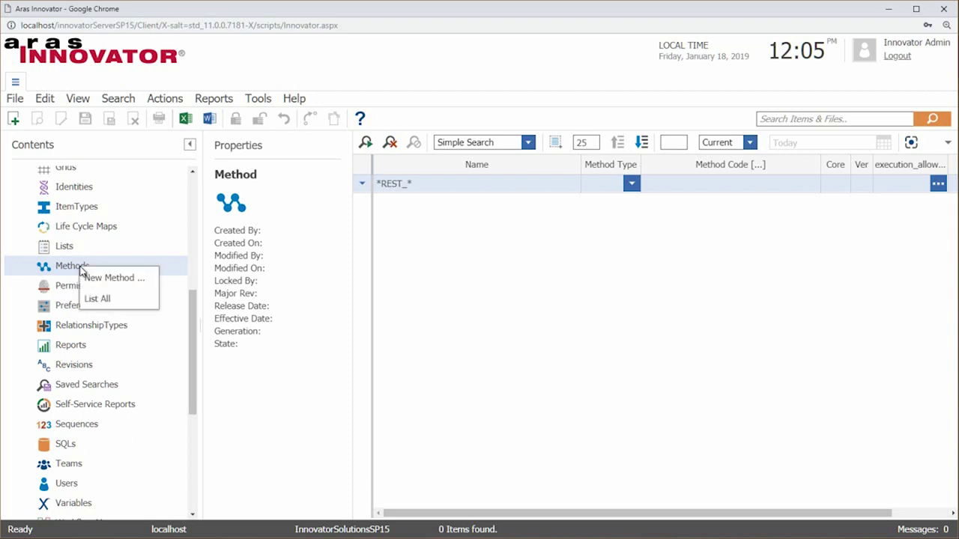
left_click(108, 278)
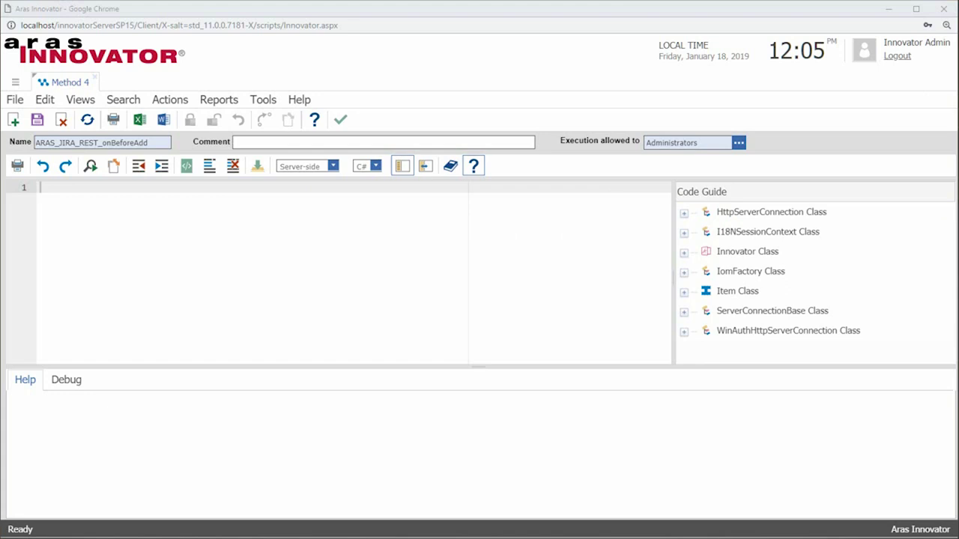
- Paste the Jira-posting C# code into ARAS_JIRA_REST_onBeforeAdd, review it, and save and close it
key("ctrl+v")
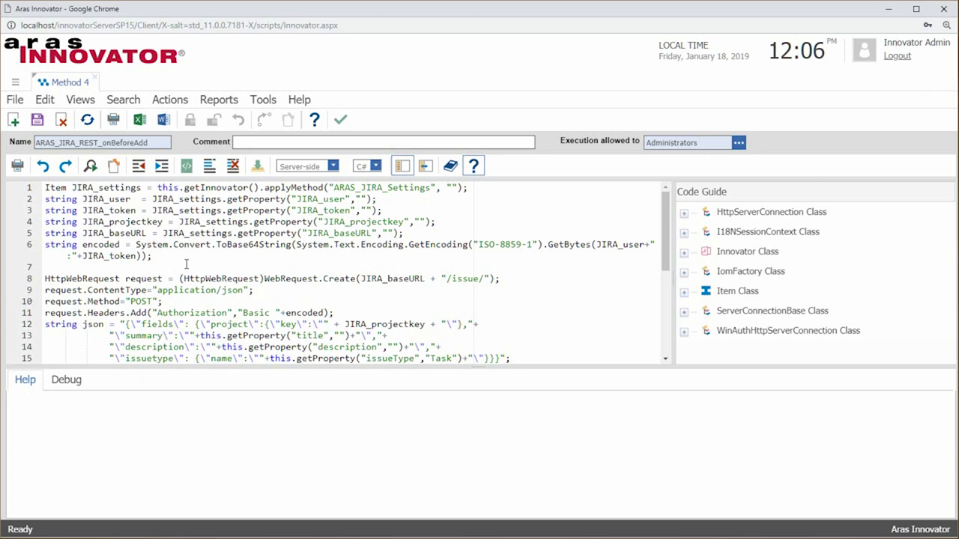
key("ctrl+End")
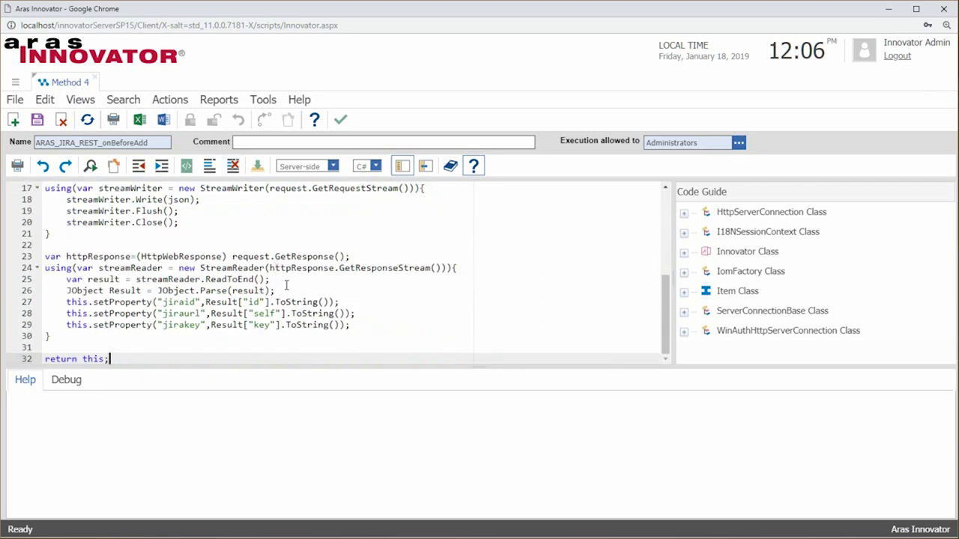
key("ctrl+Home")
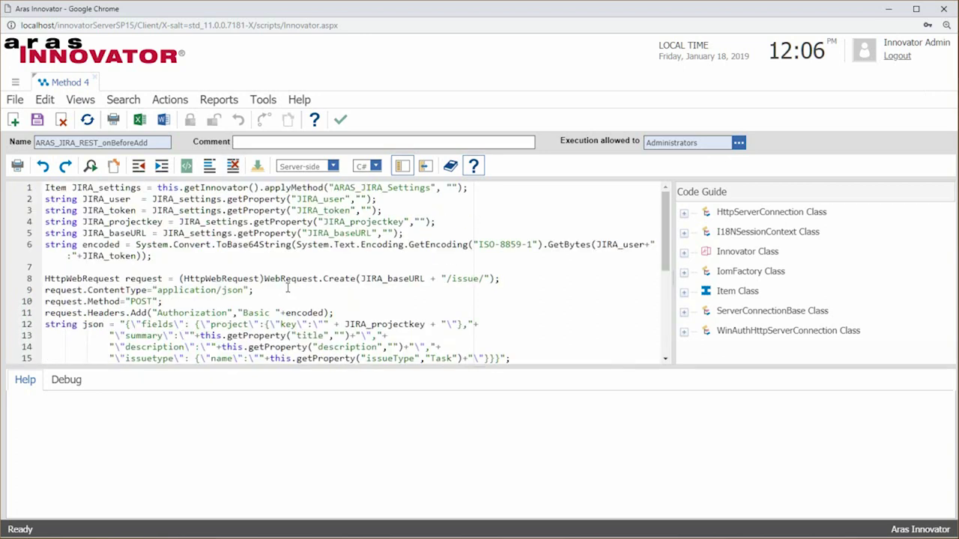
left_click(341, 122)
- Create method ARAS_JIRA_REST_onAfterGet containing the code that deletes issues missing from Jira
left_click(13, 119)
left_click(49, 140)
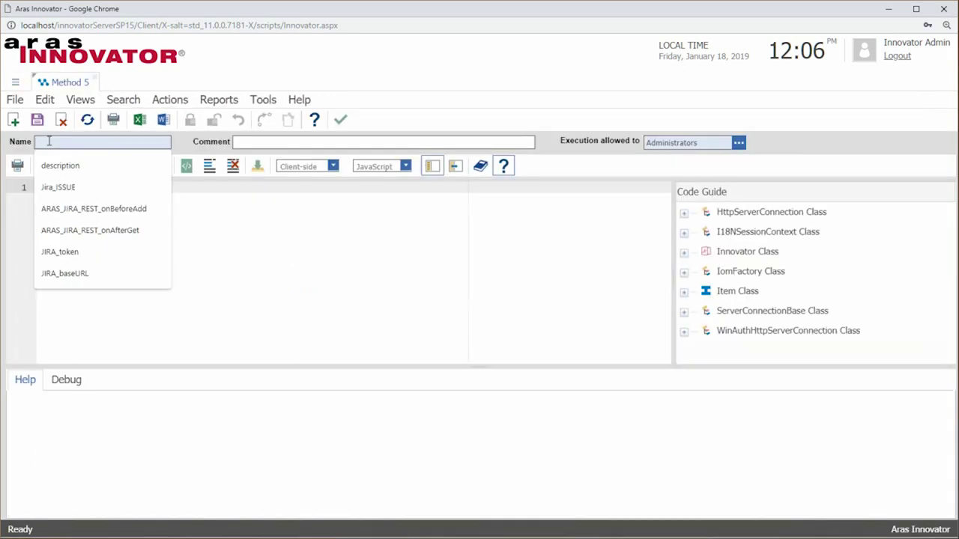
type("ARAS_JIRA_REST_onAfterGet")
left_click(265, 246)
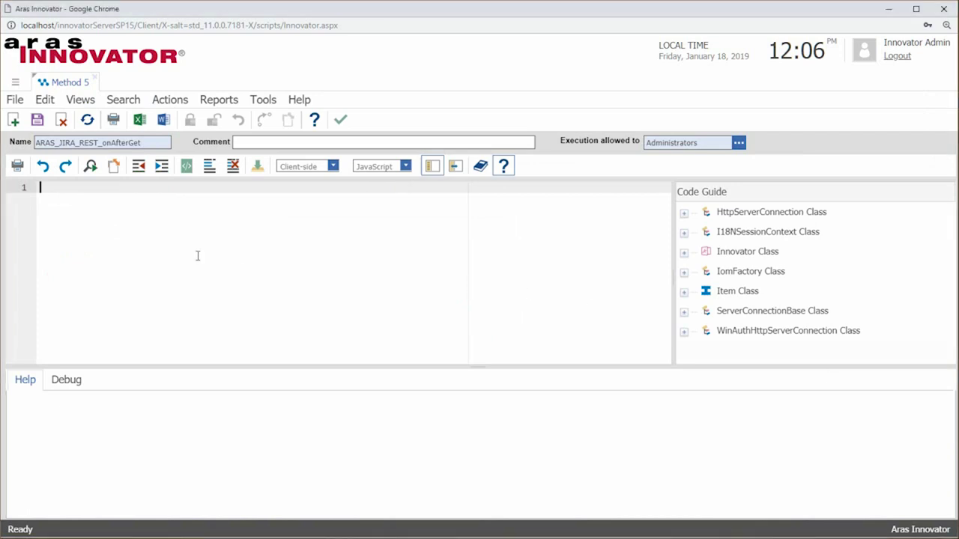
key("ctrl+v")
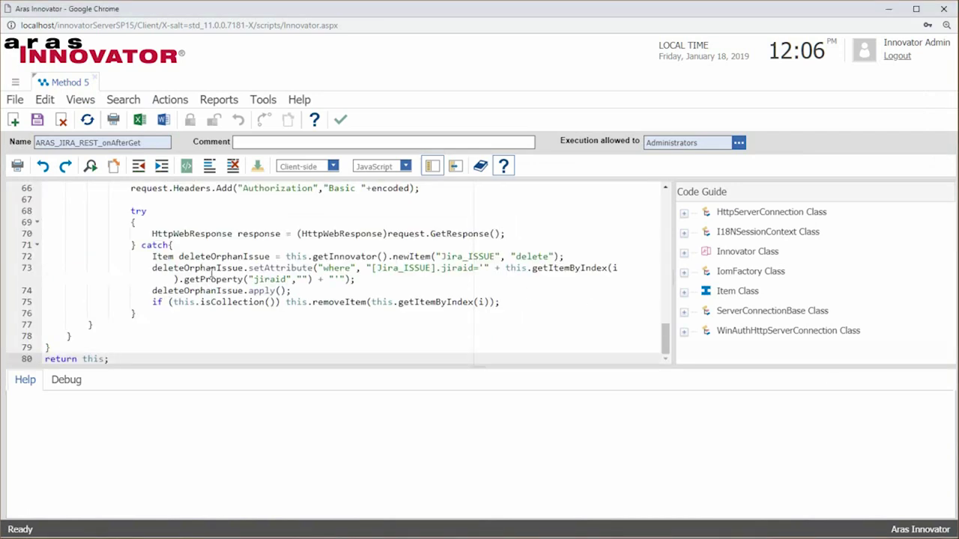
scroll(212, 272, "up", 20)
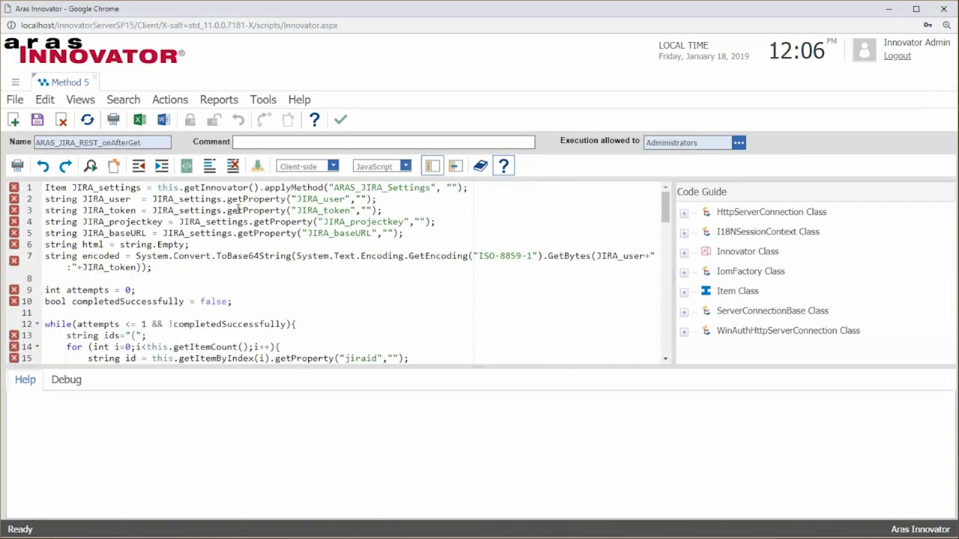
left_click(333, 166)
- Make the method server-side, then bind ARAS_JIRA_REST_onBeforeAdd to the onBeforeAdd server event
left_click(299, 182)
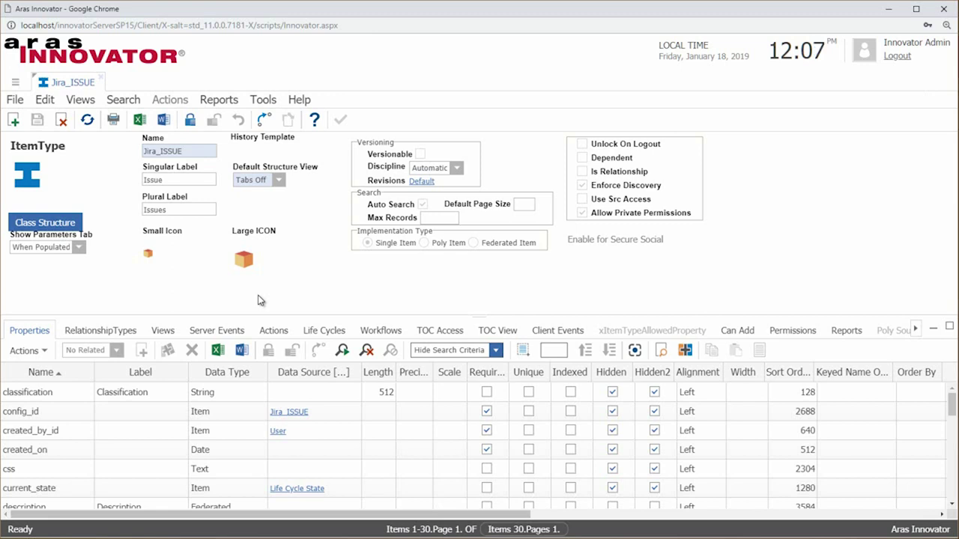
left_click(238, 332)
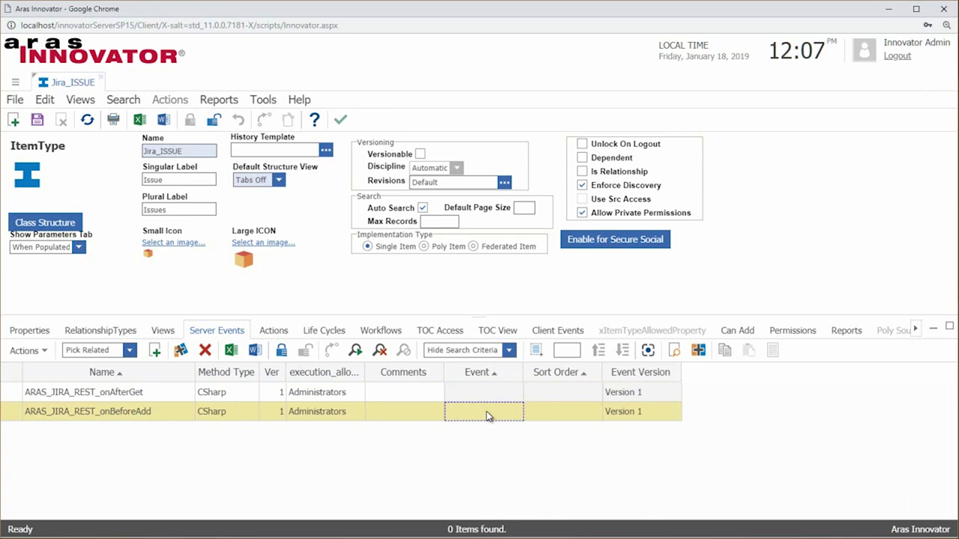
left_click(486, 411)
type("on")
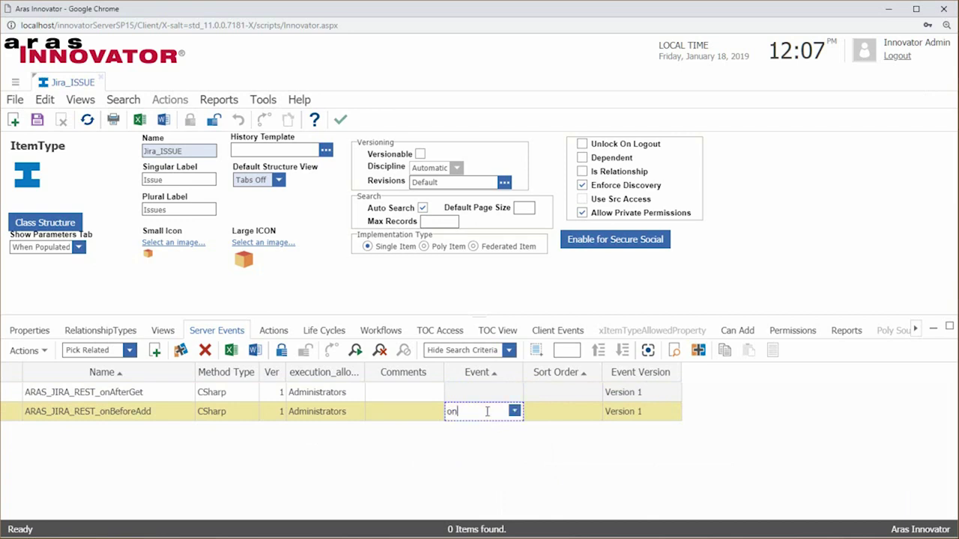
type("Be")
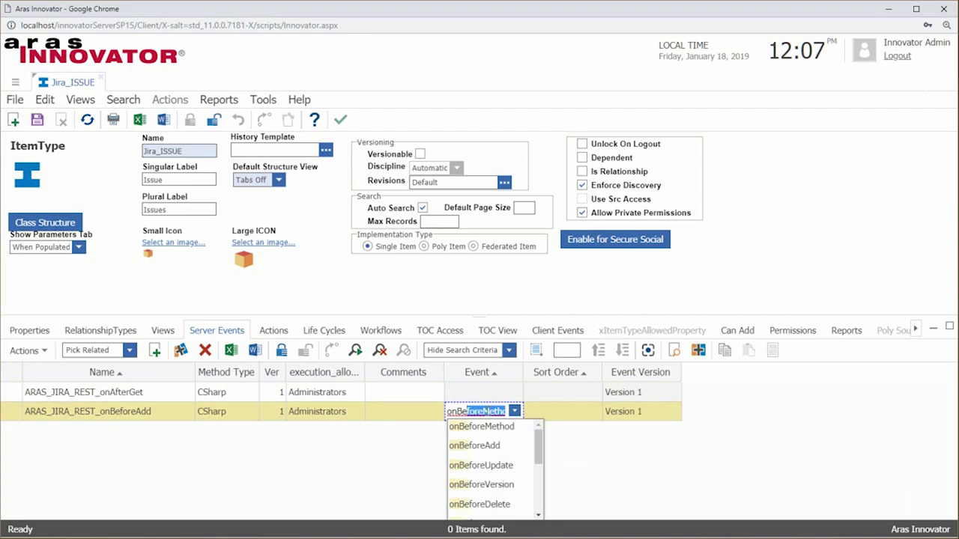
type("fore")
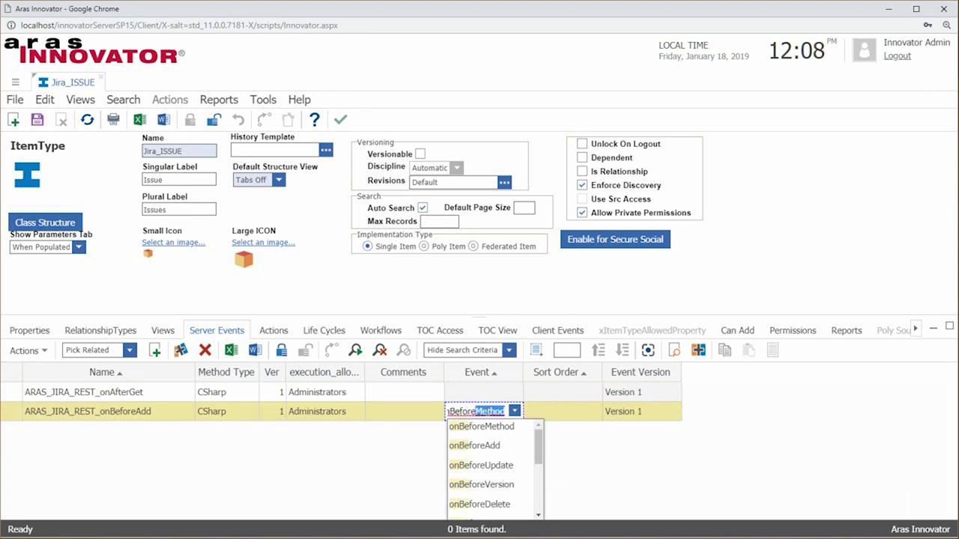
type("Add")
key("Return")
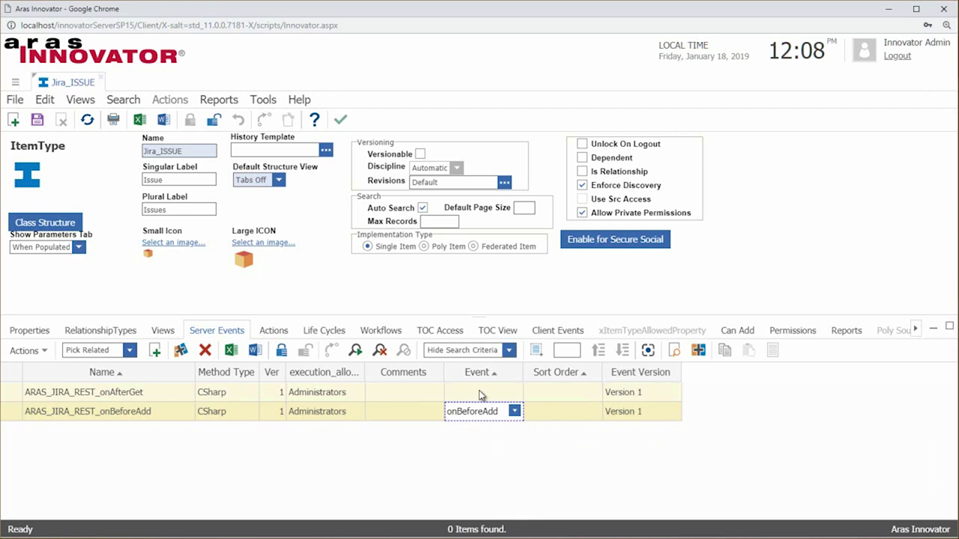
- Bind ARAS_JIRA_REST_onAfterGet to the onAfterGet server event
left_click(480, 395)
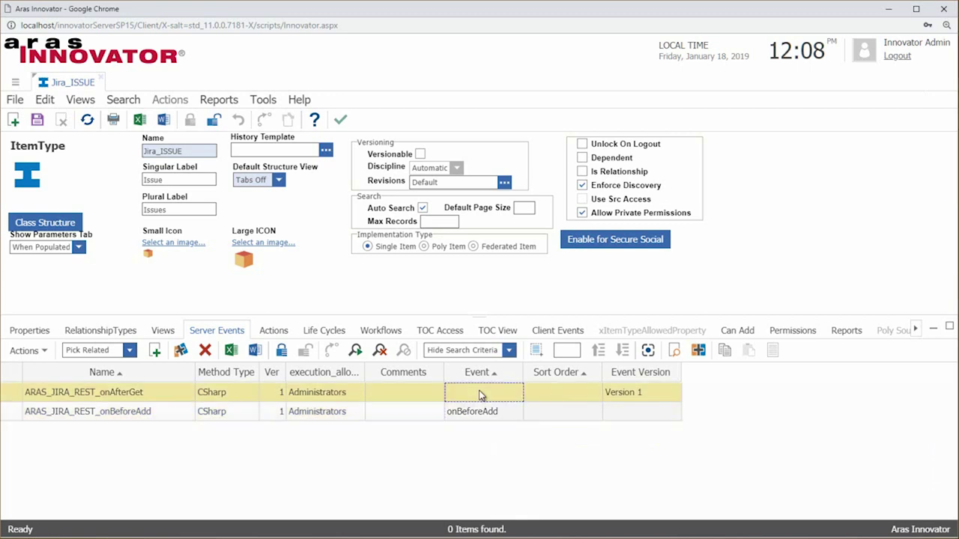
left_click(480, 394)
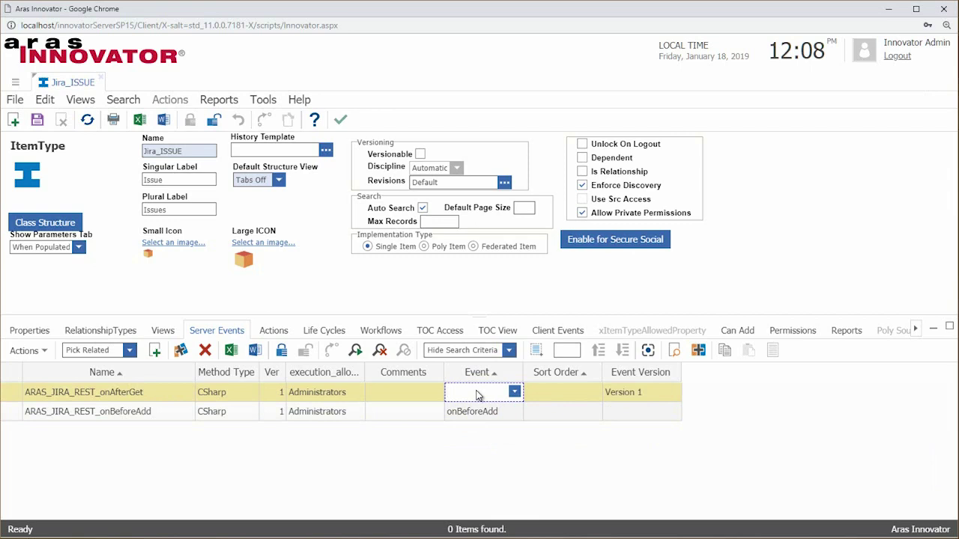
type("onAfter")
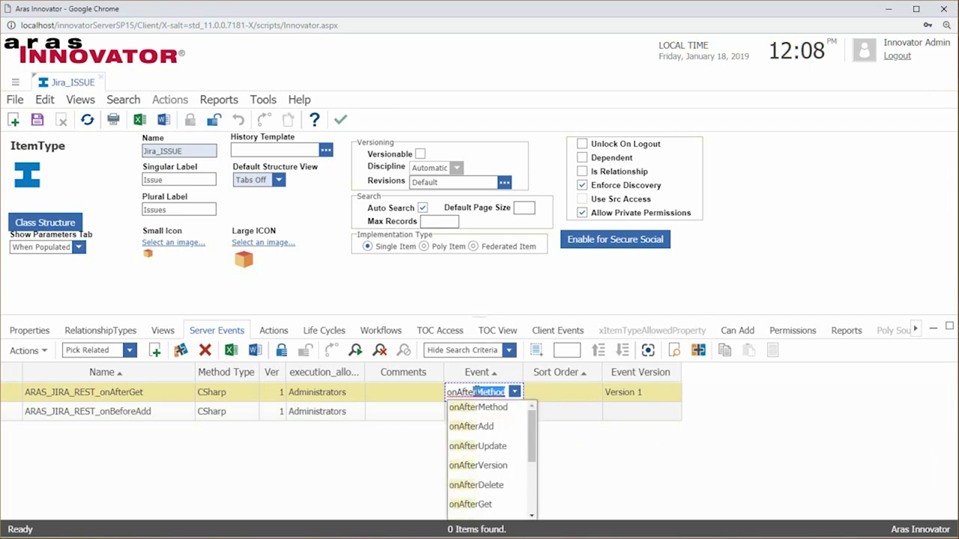
type("Get")
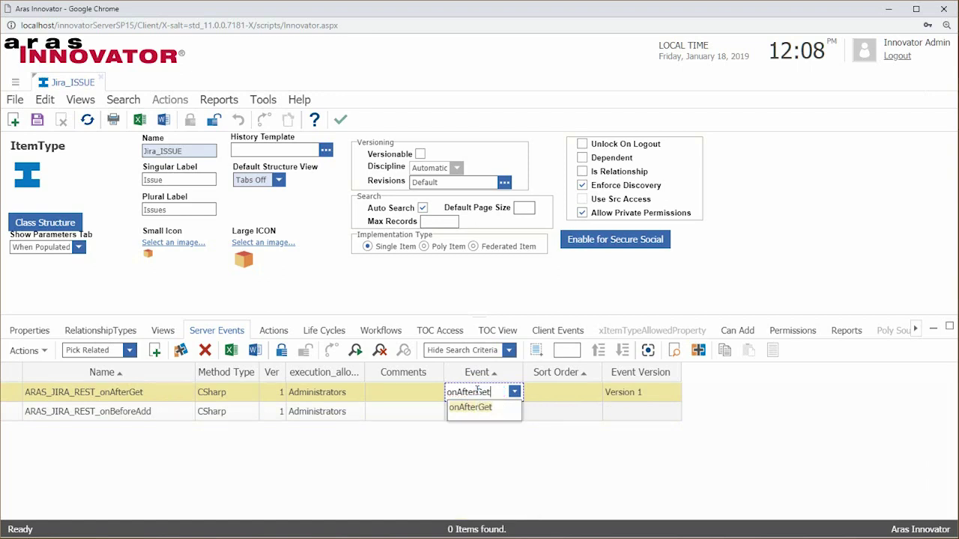
left_click(502, 413)
left_click(529, 414)
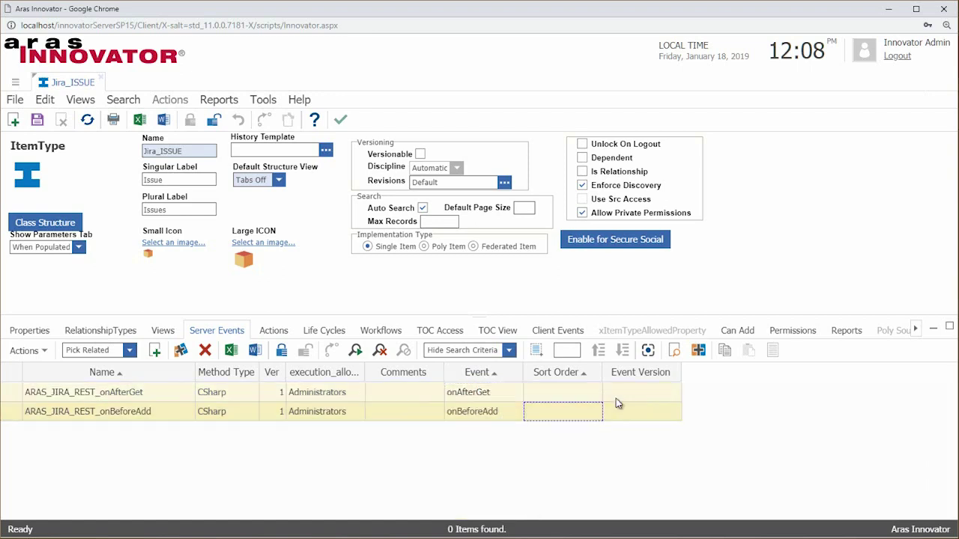
- Confirm the Jira Kanban board has no issues, then return to Innovator's Issues
left_click(637, 391)
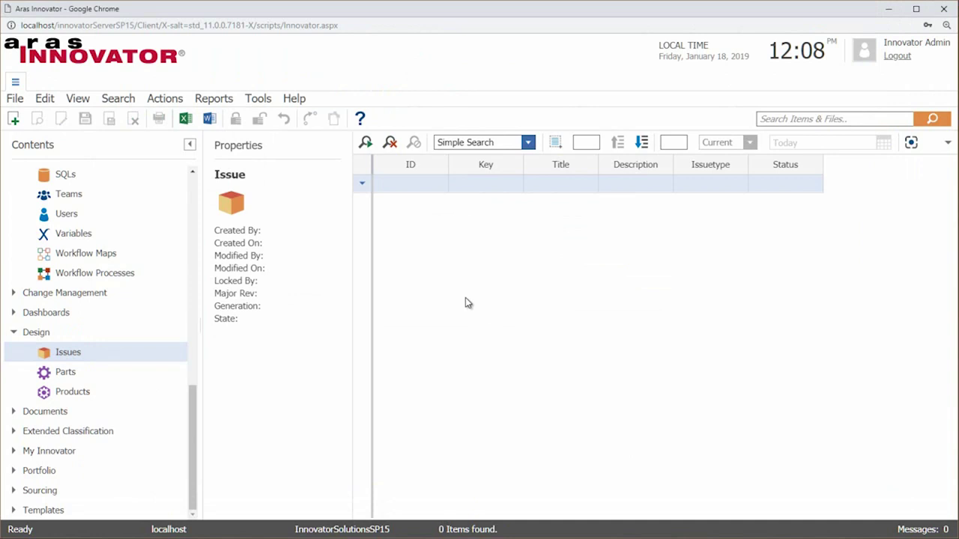
key("alt+Tab")
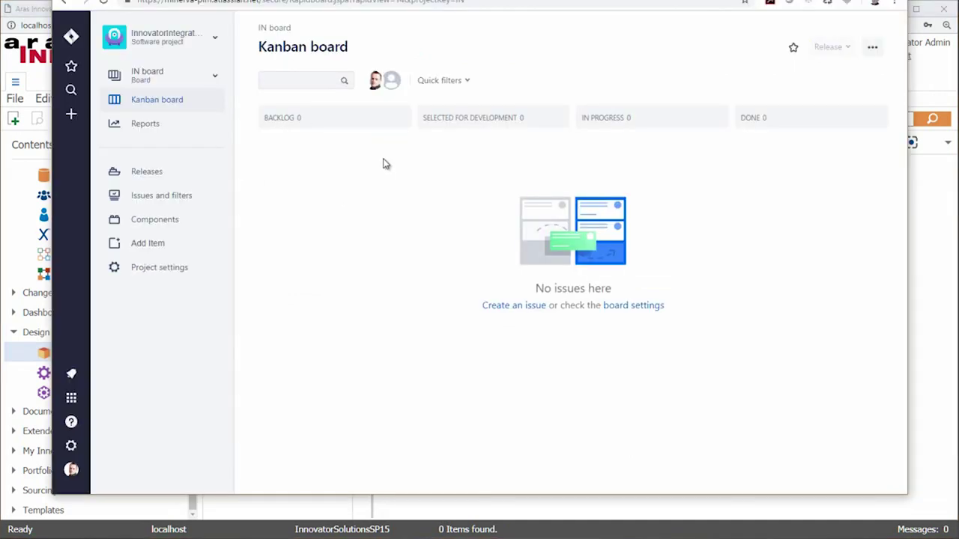
left_click(41, 15)
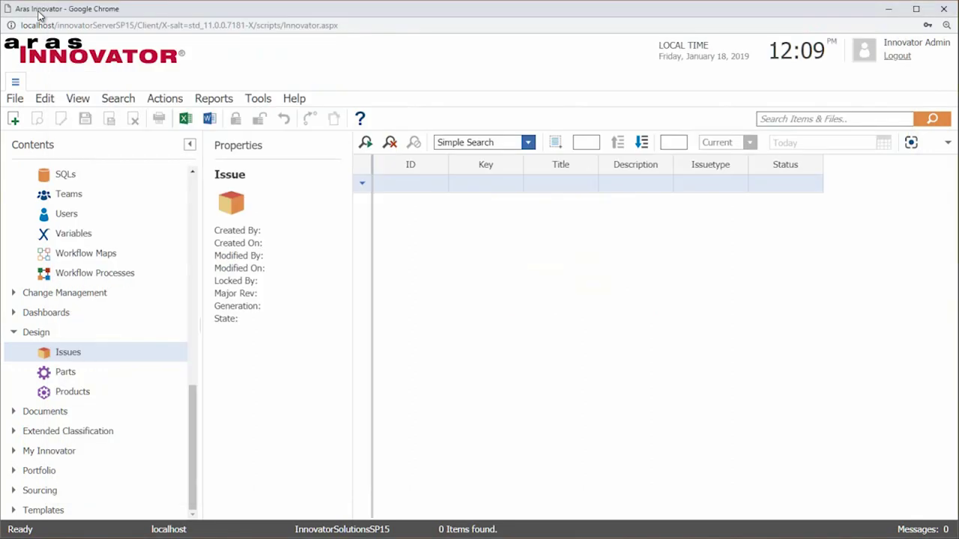
left_click(71, 367)
- Create a new Issue with Title 'Test' and Description 'Desc.'
left_click(83, 379)
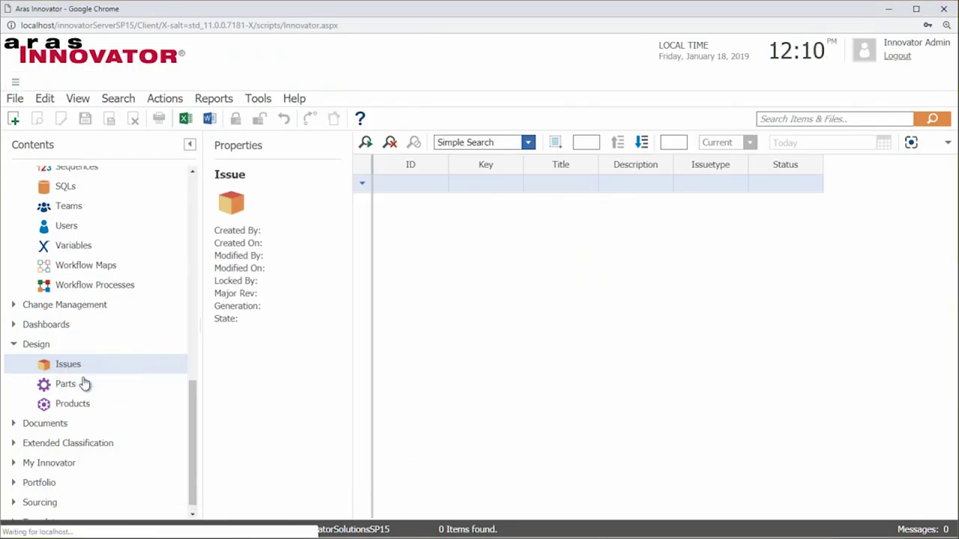
left_click(158, 159)
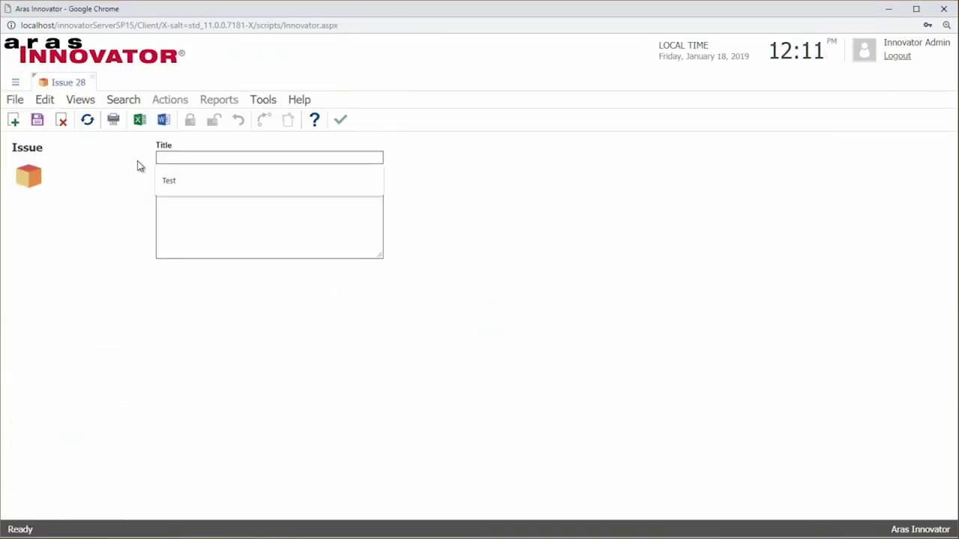
left_click(180, 184)
left_click(189, 206)
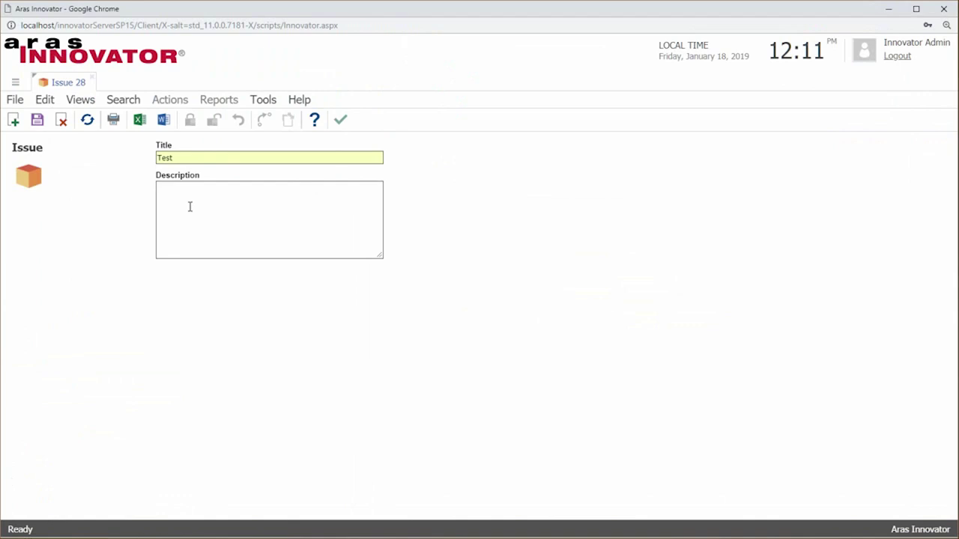
type("Desc.")
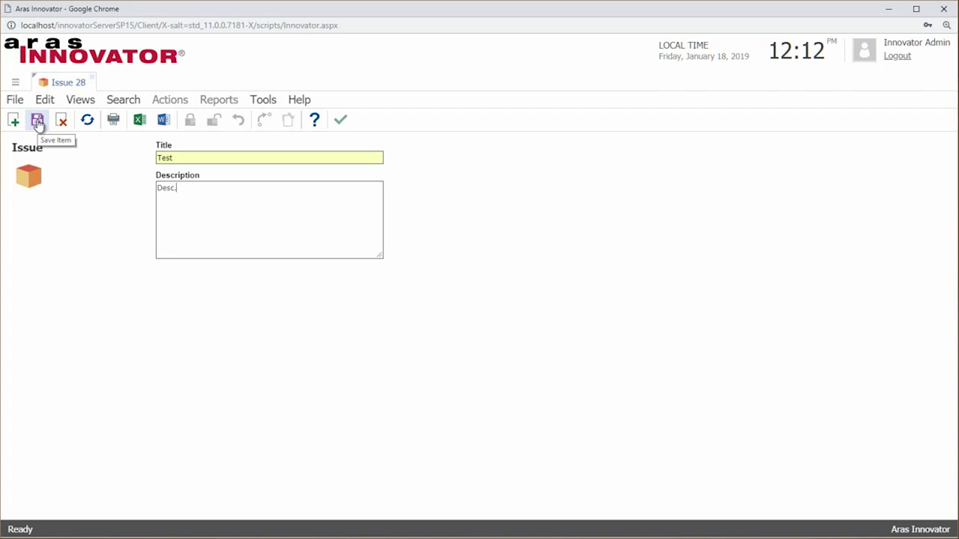
left_click(37, 121)
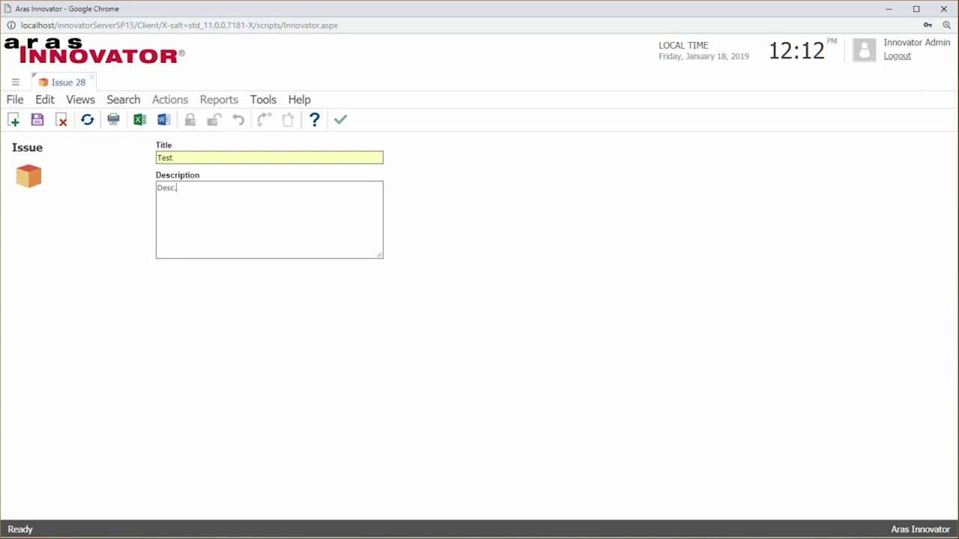
- Save the Test issue and verify it appears as IN-41 in Jira's Backlog
key("alt+Tab")
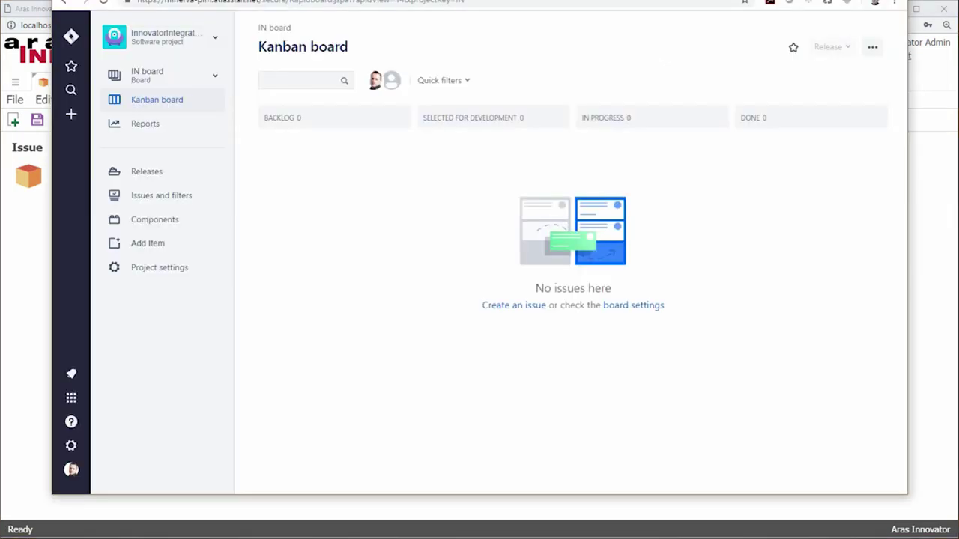
left_click(43, 14)
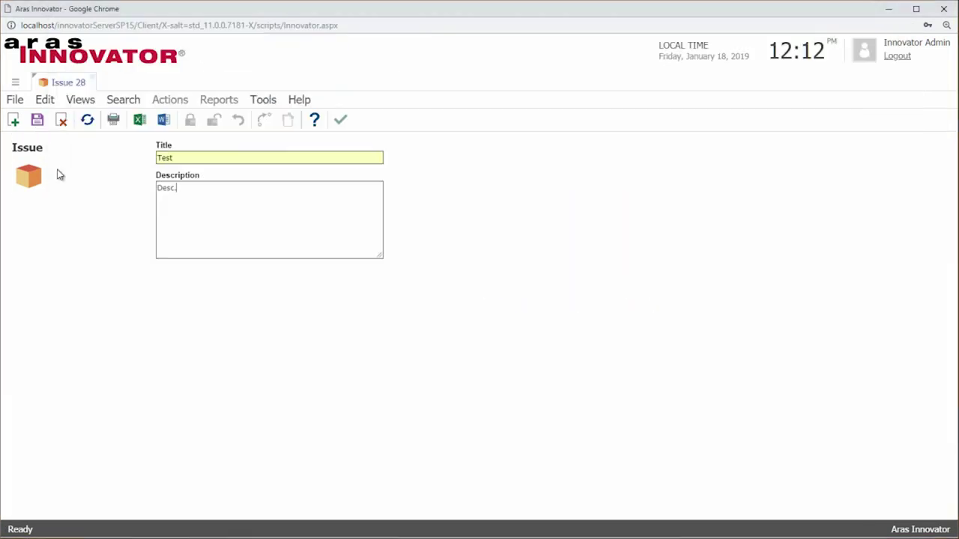
left_click(38, 123)
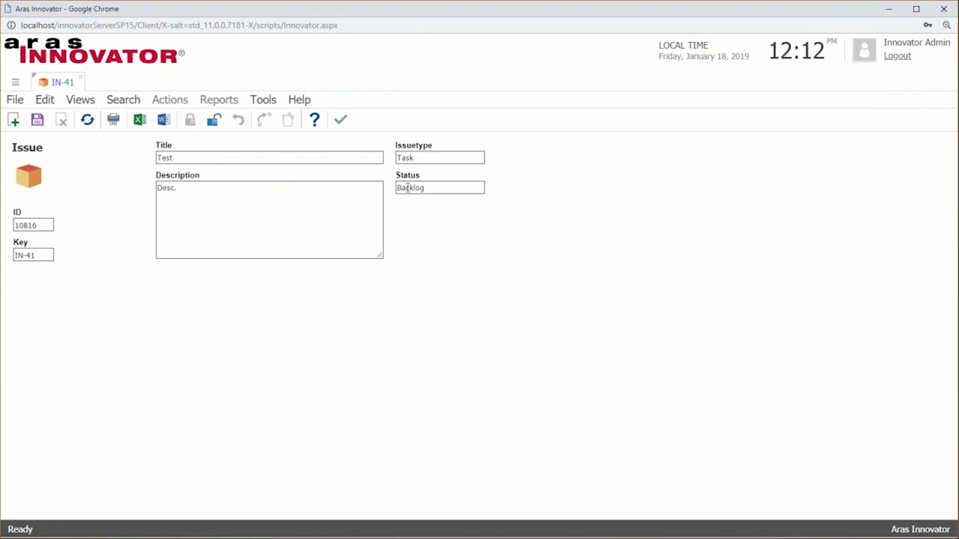
key("alt+Tab")
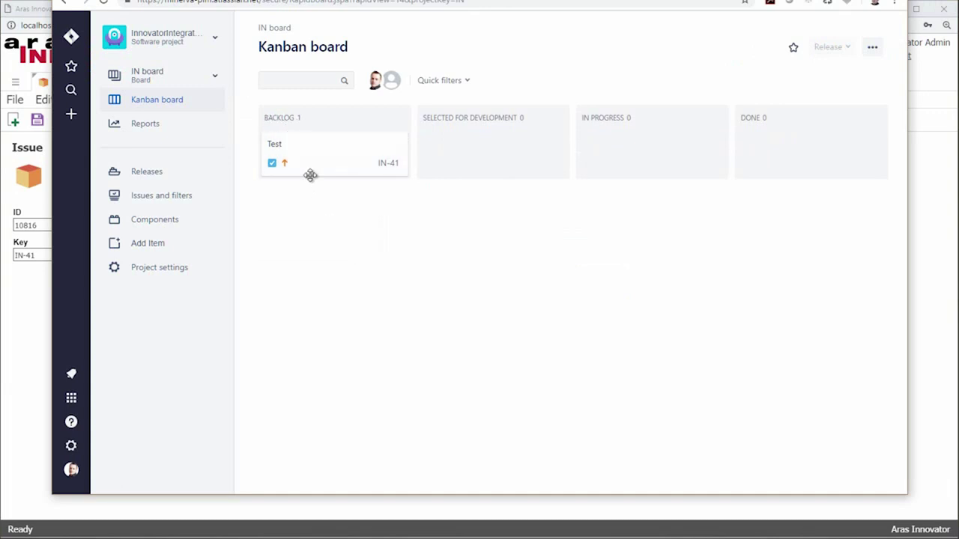
left_click(32, 21)
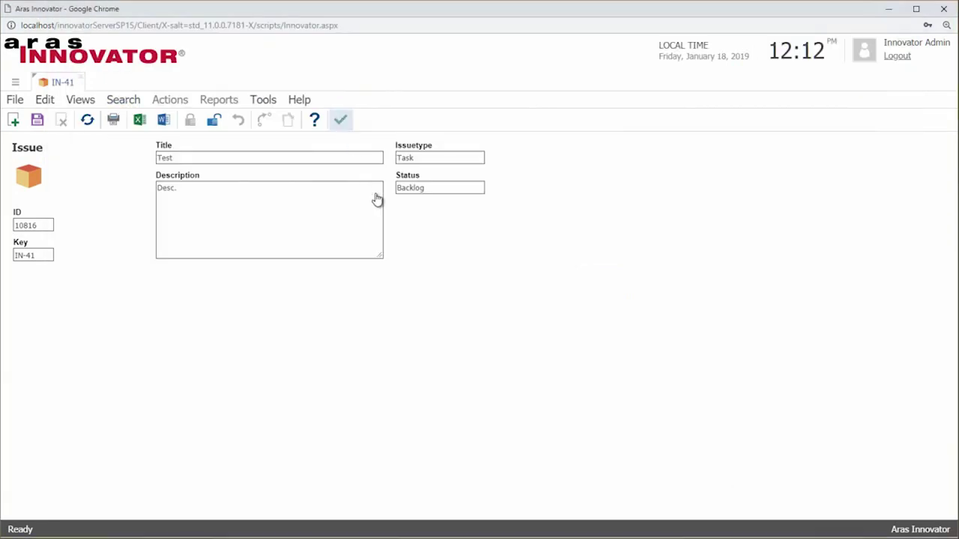
key("alt+Tab")
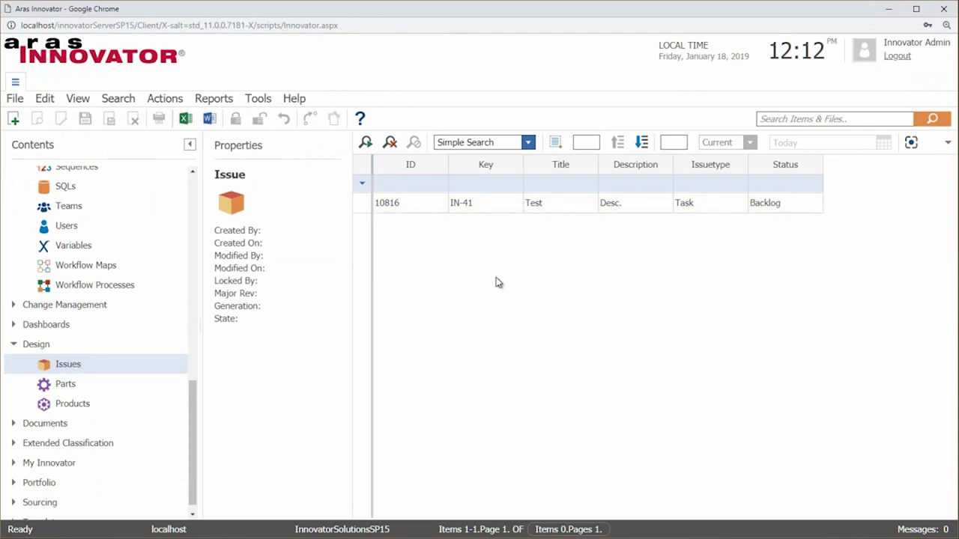
- In Jira, move IN-41 from Backlog to In Progress and edit its description
key("alt+Tab")
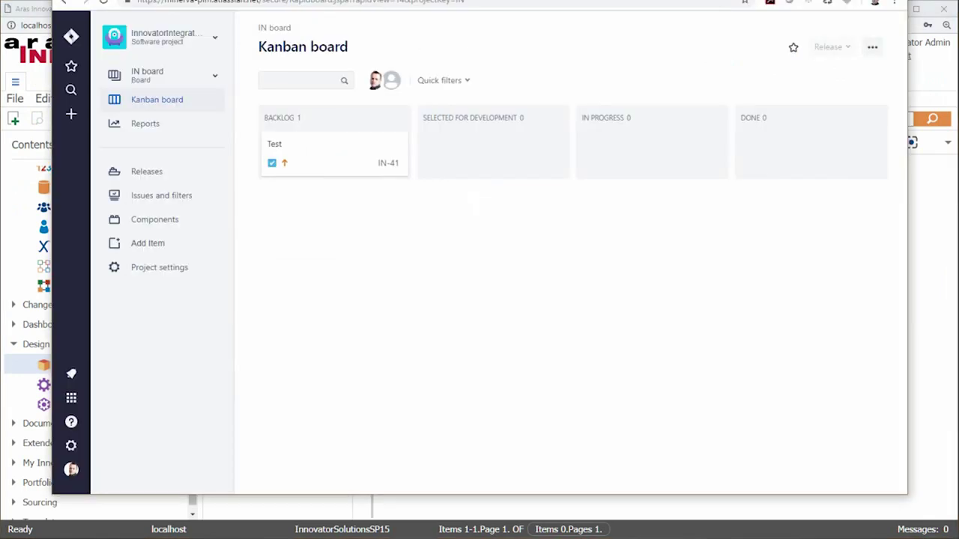
left_click_drag(315, 154, 643, 159)
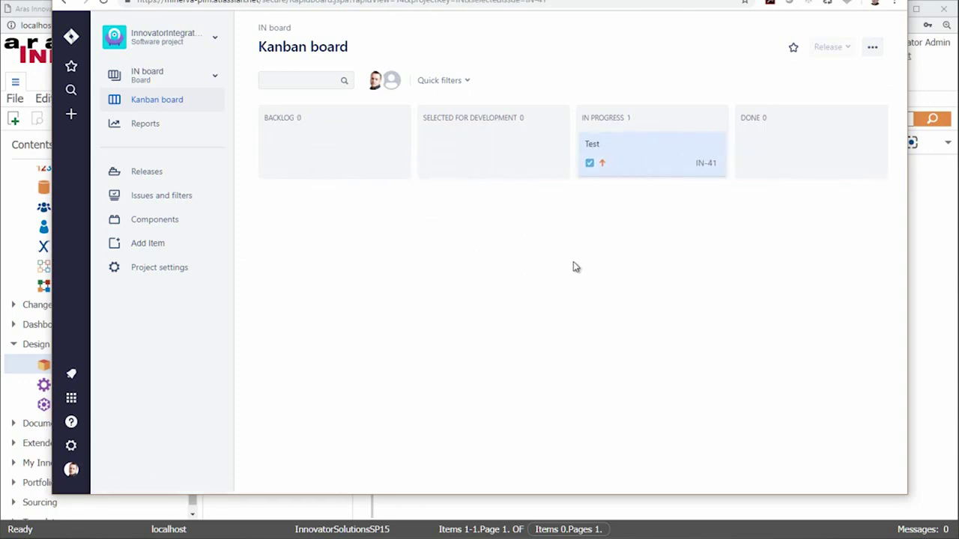
left_click(604, 150)
left_click(185, 186)
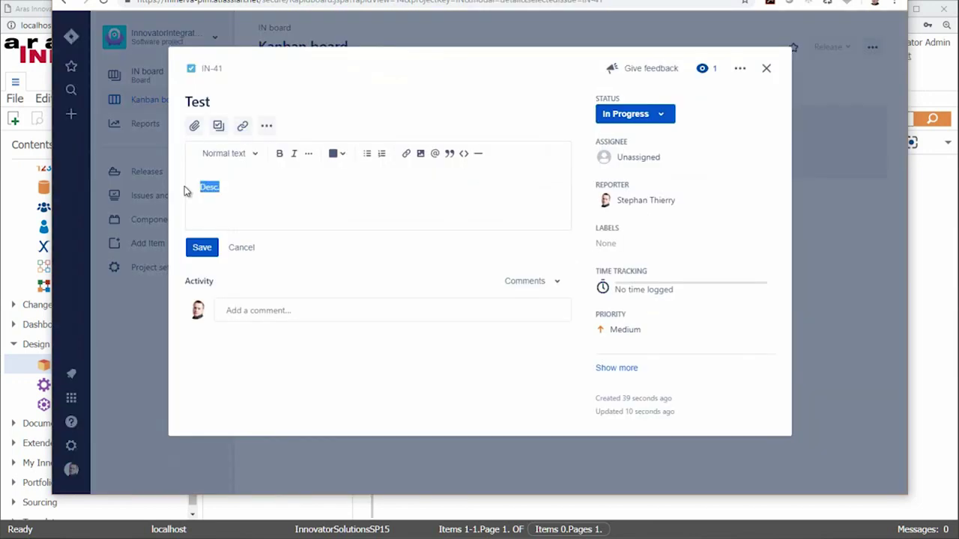
key("Escape")
- Refresh Issues so IN-41 shows In Progress and 'Someting different', and widen Description
left_click(26, 11)
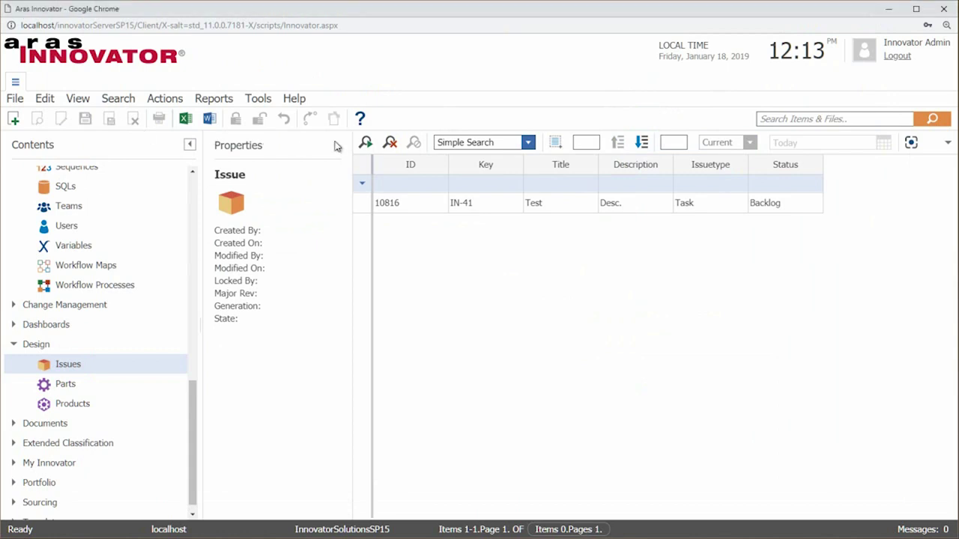
left_click(366, 143)
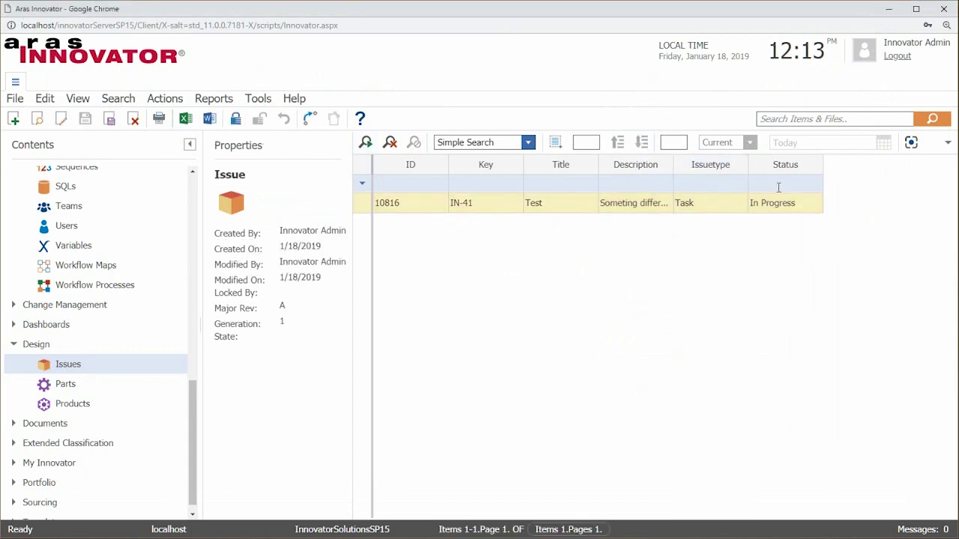
left_click_drag(672, 164, 709, 164)
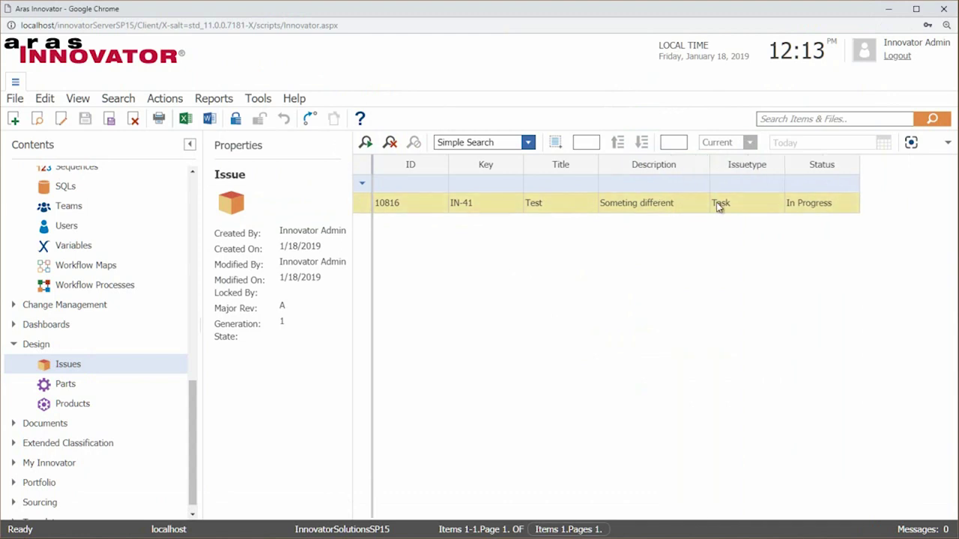